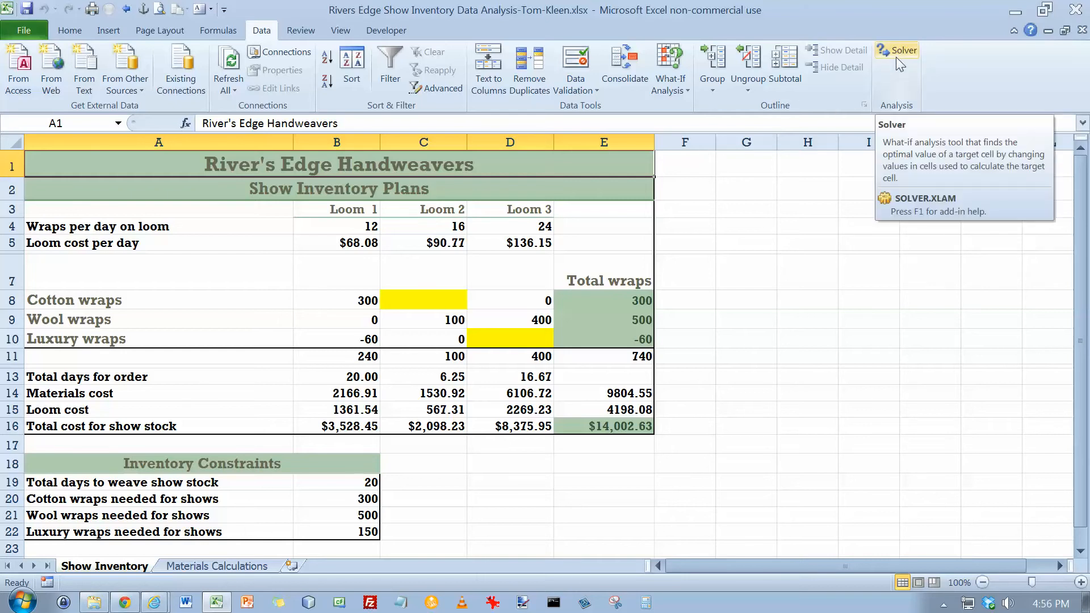
Step: Make sure the Solver Add-in is enabled in the list of available Excel add-ins
left_click(25, 32)
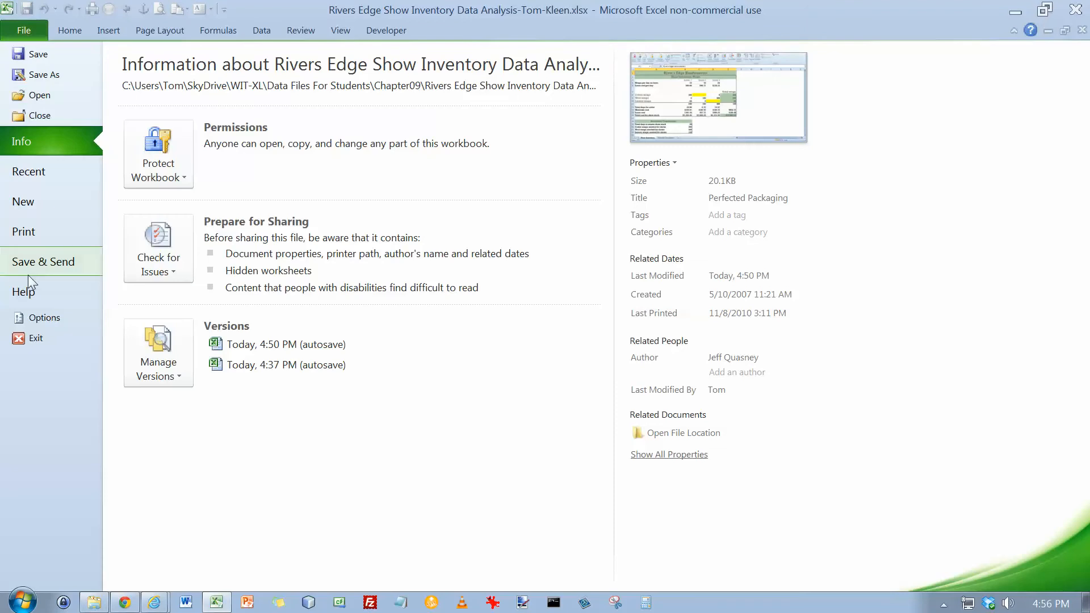
left_click(37, 321)
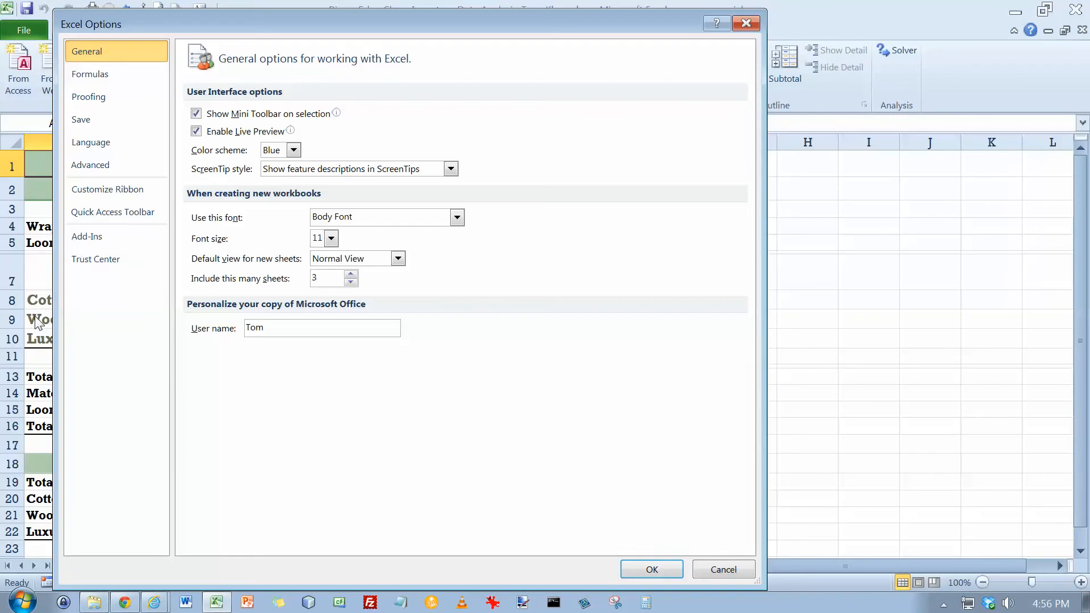
left_click(83, 239)
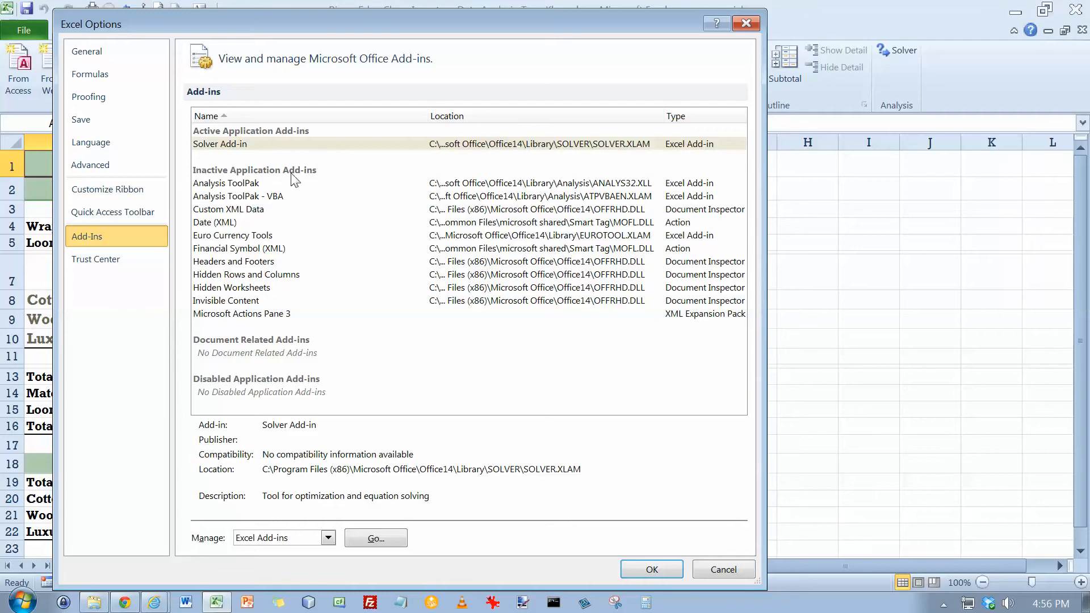
left_click(236, 145)
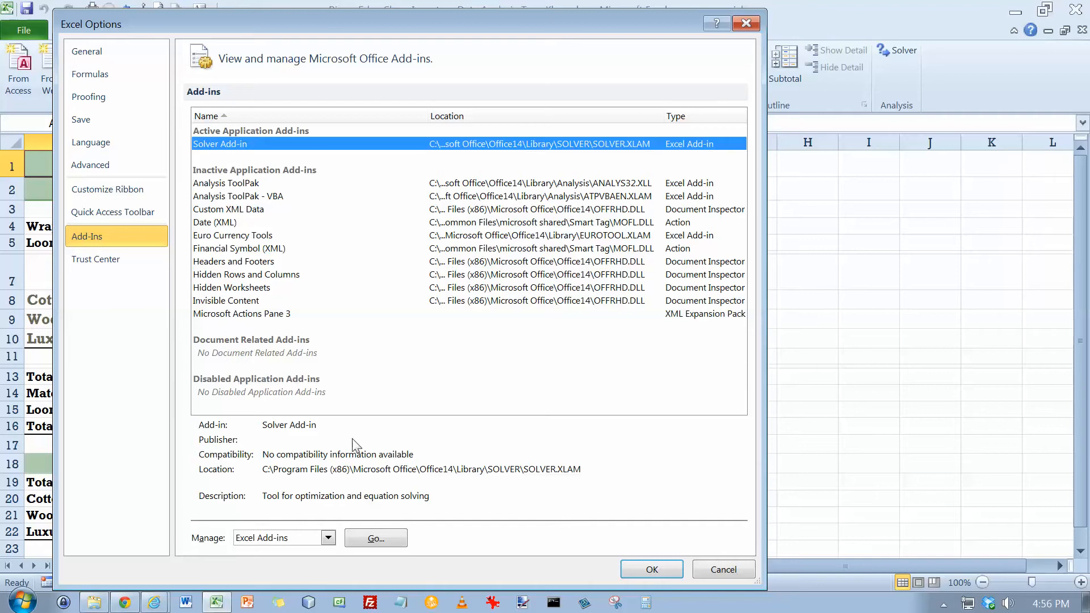
left_click(371, 541)
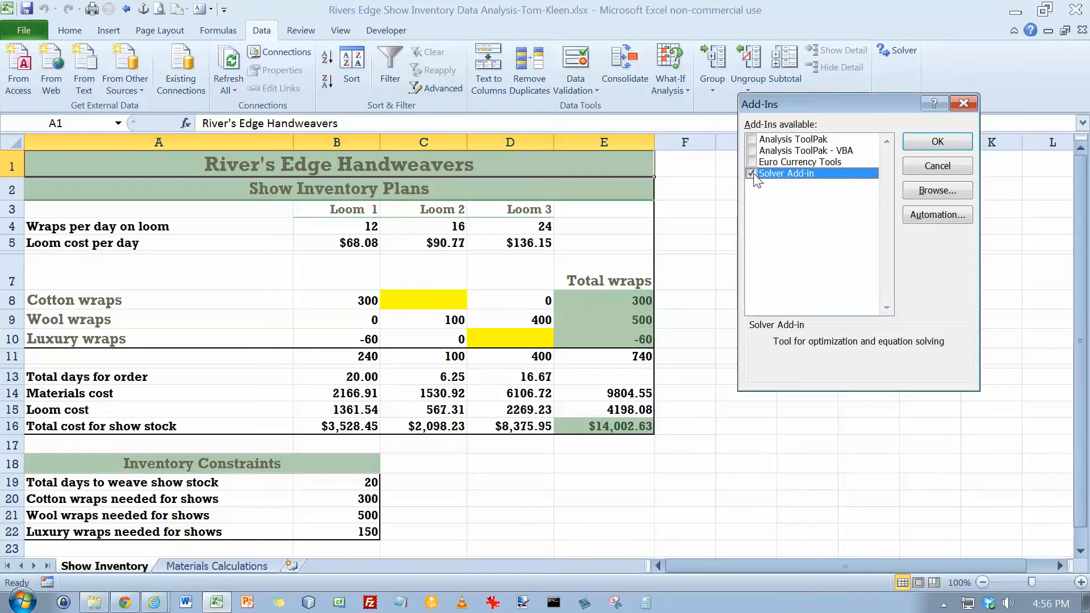
left_click(938, 141)
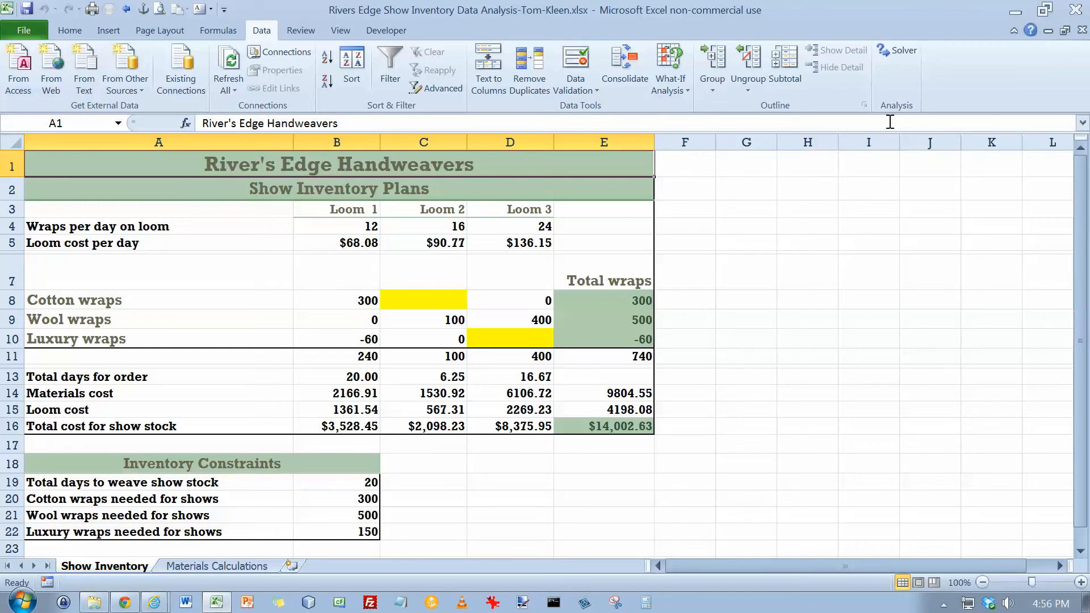
Step: Start Solver and set its objective to the grand total of wraps in cell $E$11
left_click(897, 54)
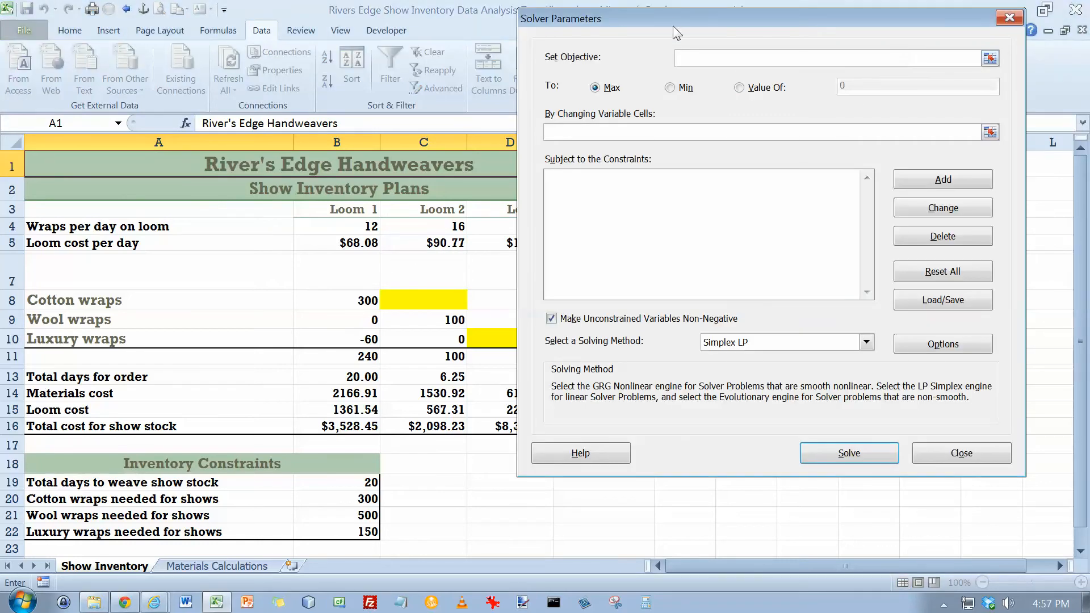
left_click_drag(670, 18, 655, 43)
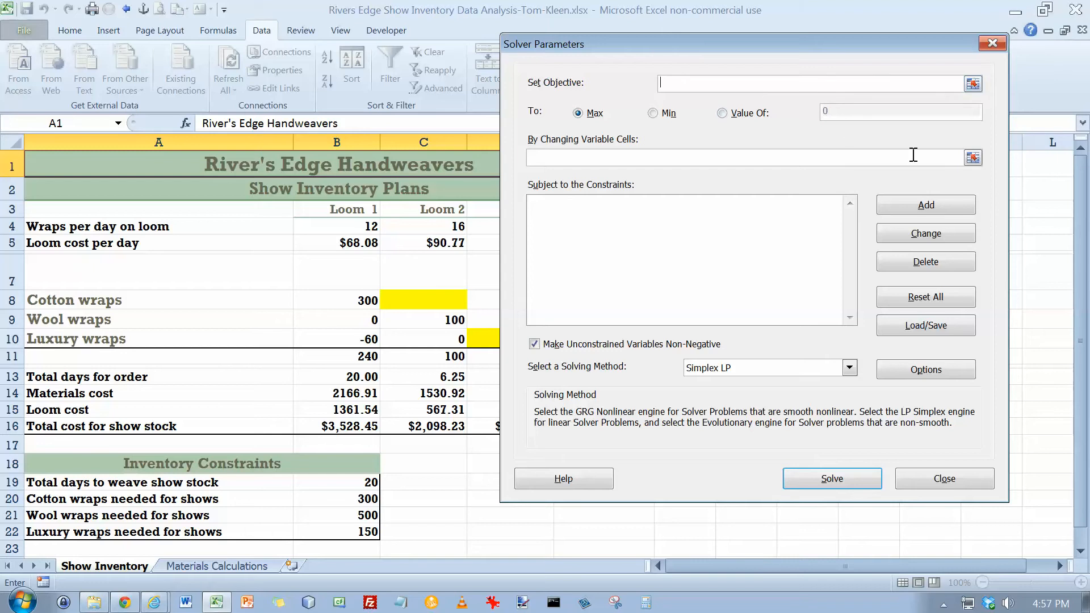
left_click(974, 85)
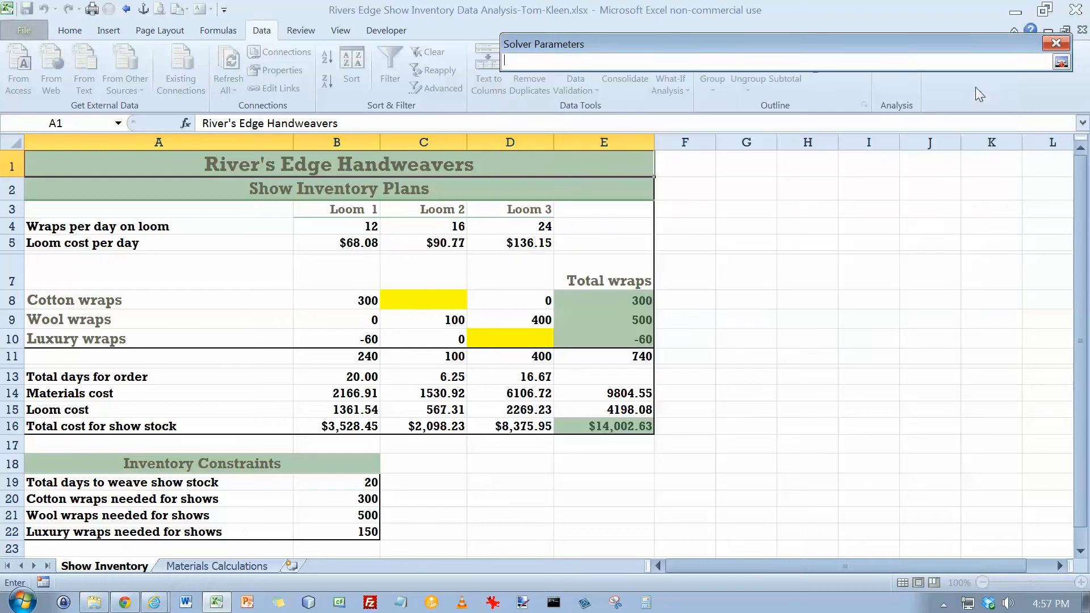
left_click_drag(912, 45, 911, 164)
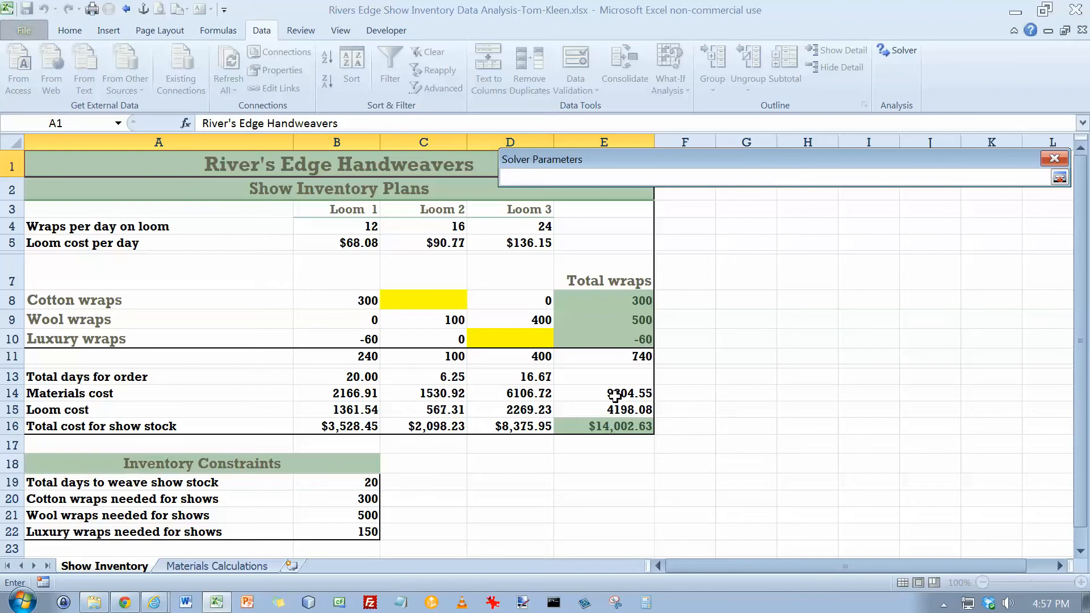
left_click(607, 356)
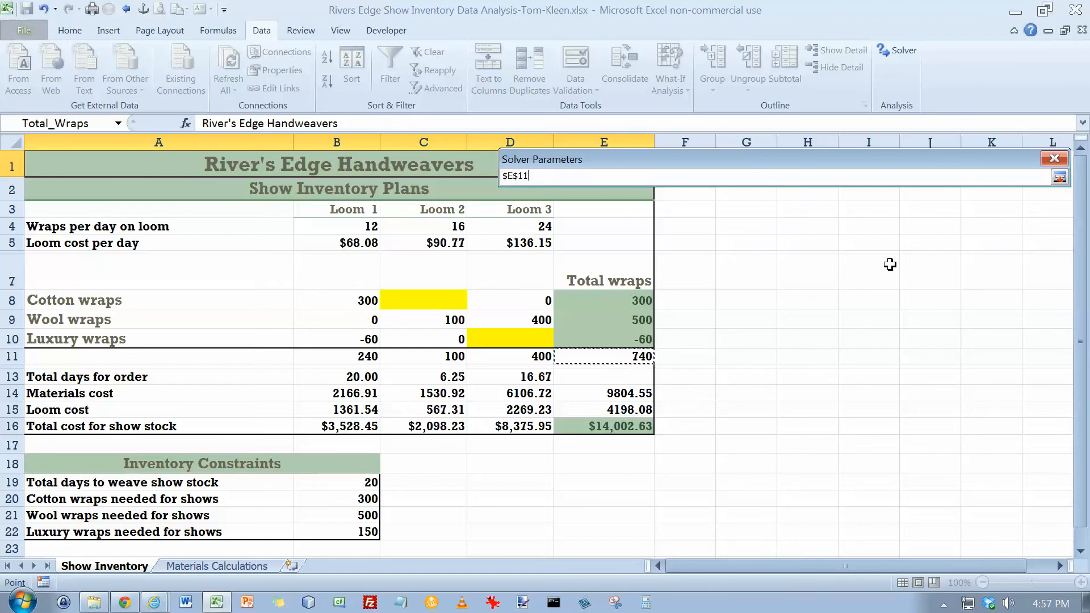
left_click(1060, 178)
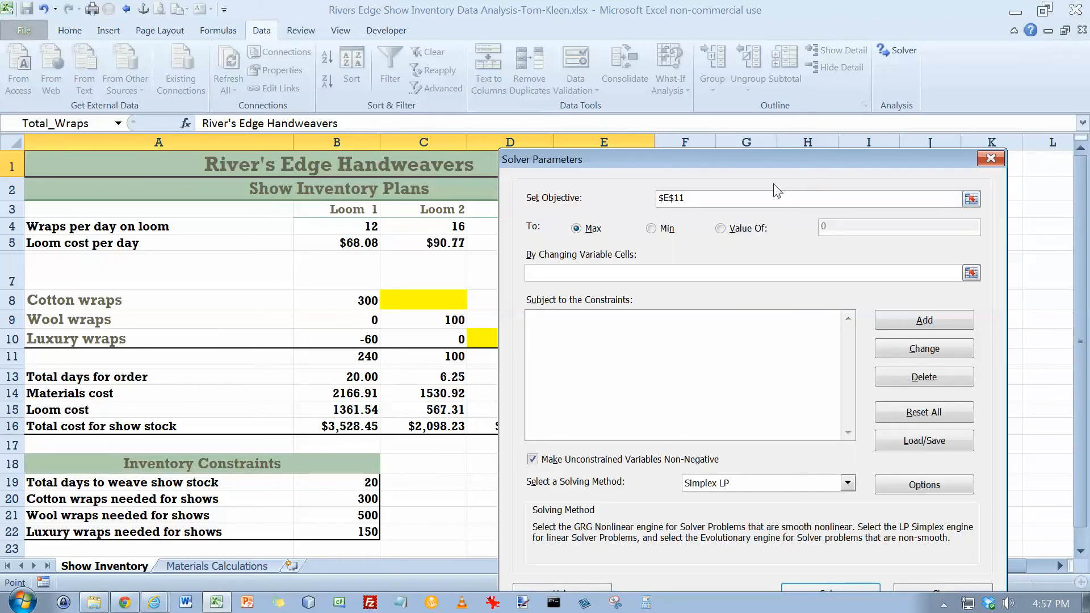
Step: Set Solver's changing variable cells to $B$8:$B$10, $C$9:$C$10 and $D$8:$D$9, leaving out the yellow cells
left_click_drag(755, 162, 819, 50)
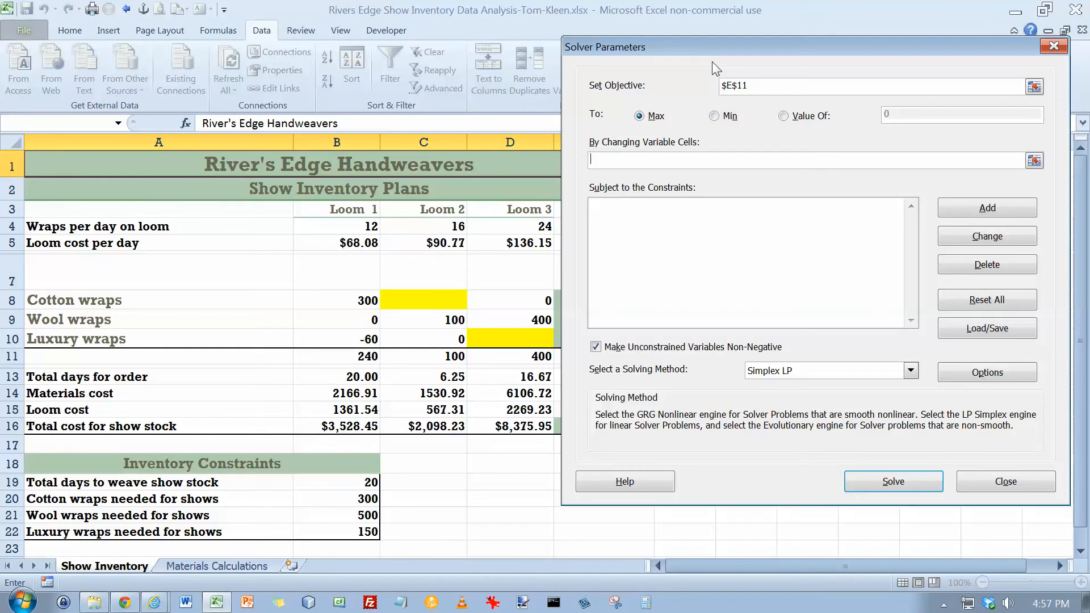
mouse_move(725, 40)
left_mouse_down()
mouse_move(775, 50)
mouse_move(741, 36)
left_mouse_up()
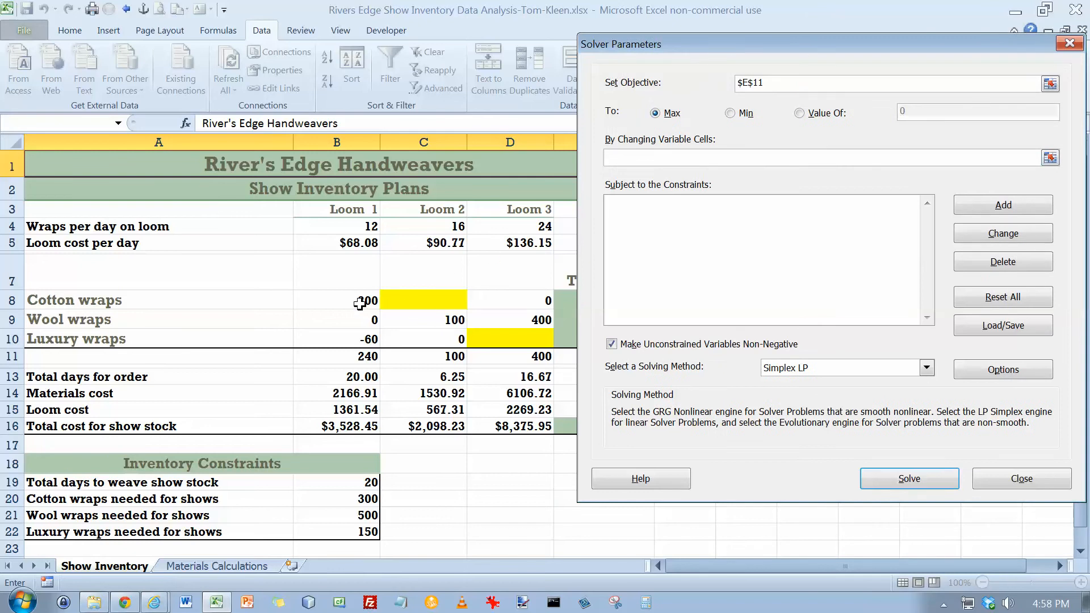
left_click_drag(360, 304, 360, 329)
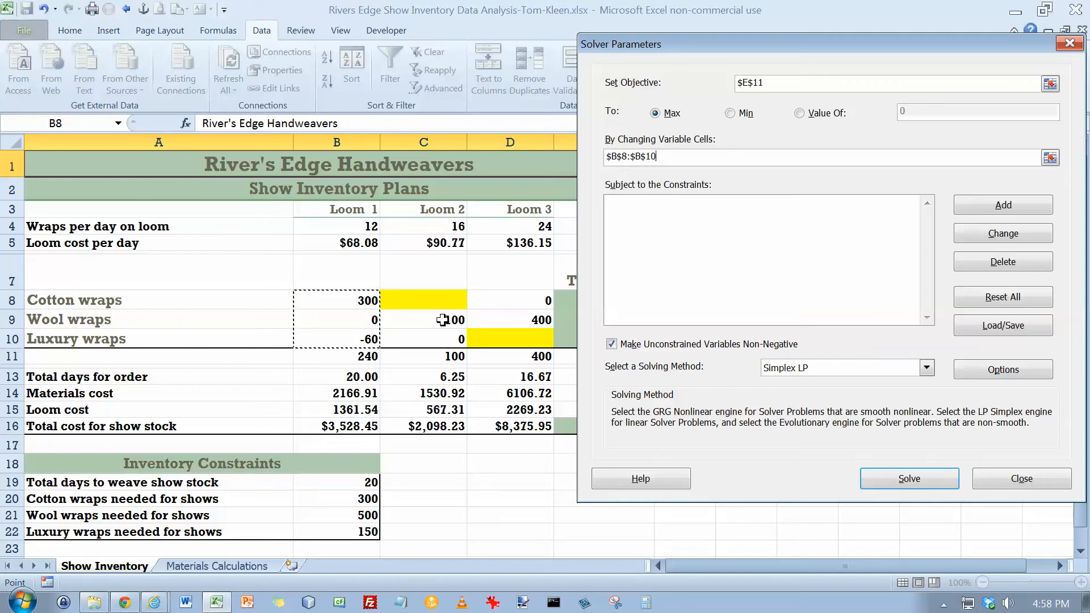
left_click_drag(442, 320, 442, 334)
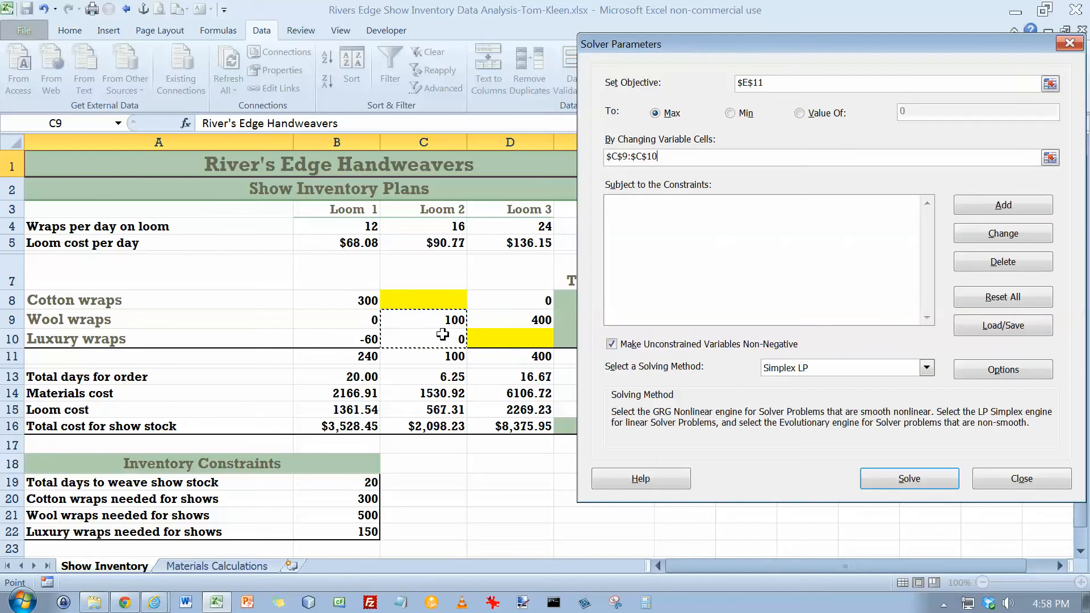
left_click(371, 303)
left_click_drag(371, 302, 374, 339)
left_click_drag(435, 324, 436, 336)
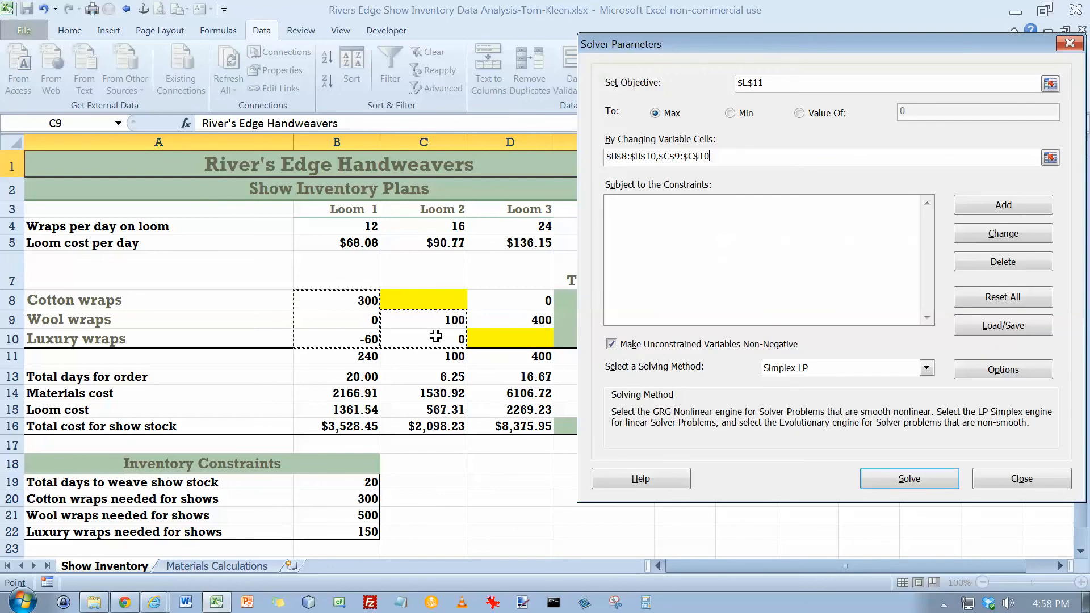
left_click(516, 308, "ctrl")
left_click_drag(516, 307, 519, 317)
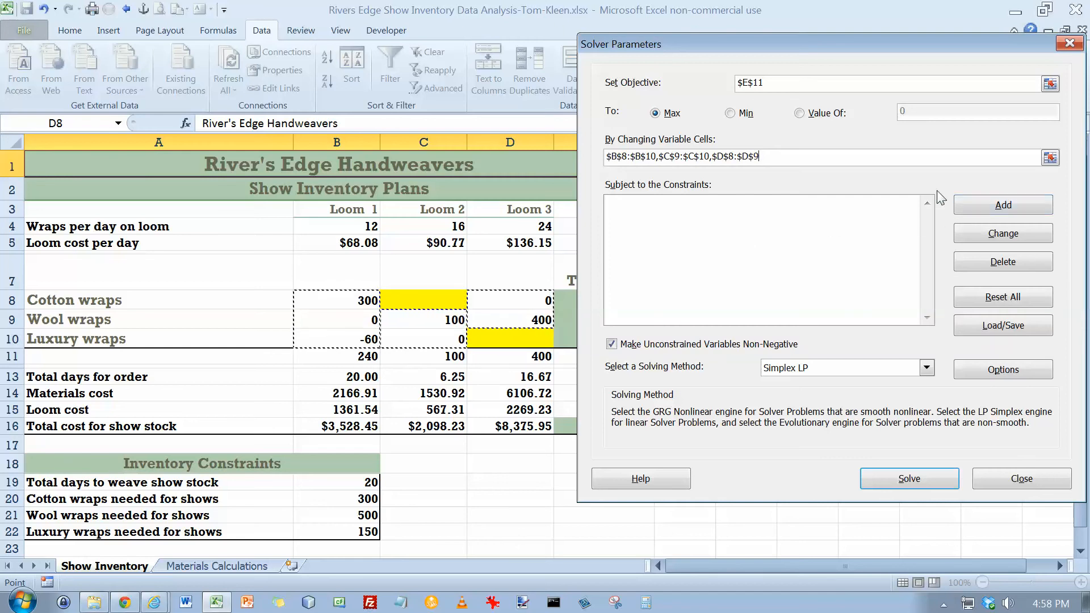
Step: Add a constraint requiring the Loom 1 wraps $B$8:$B$10 to be >= 0
left_click(991, 204)
left_click_drag(880, 217, 802, 158)
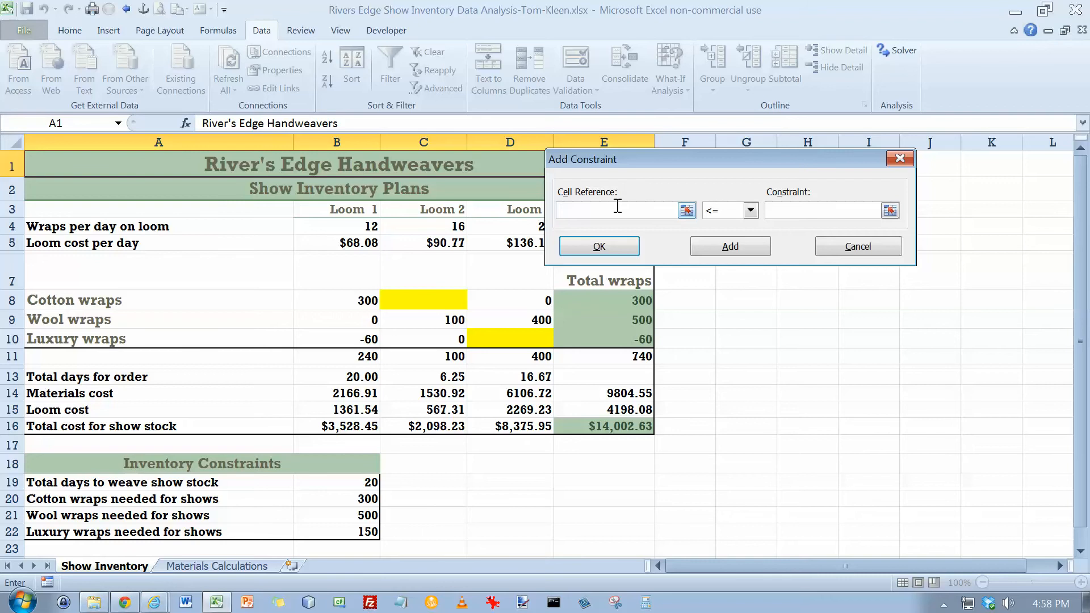
left_click_drag(645, 159, 710, 145)
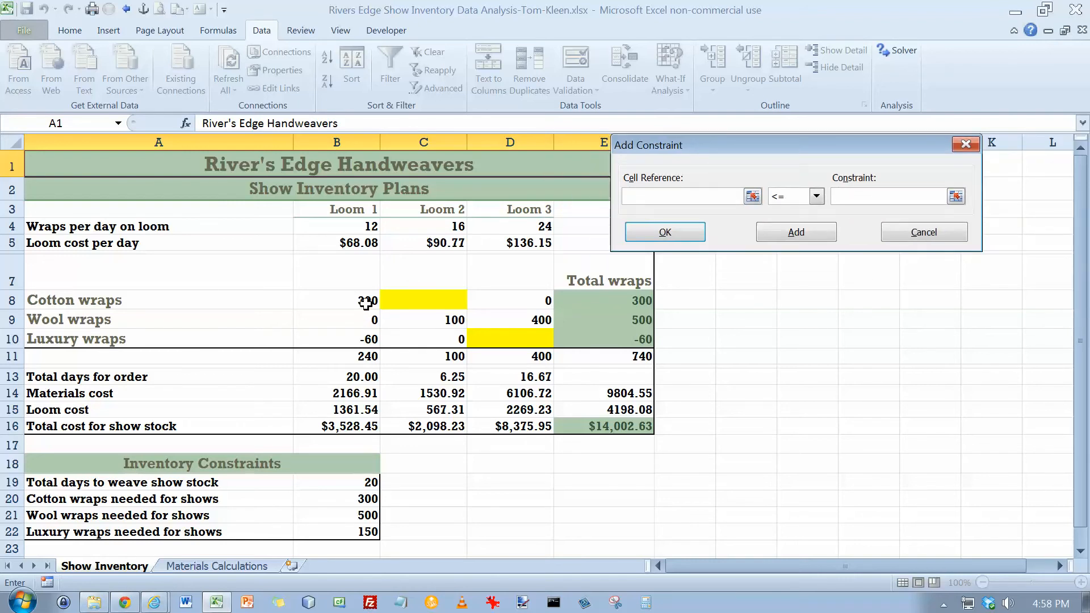
left_click_drag(365, 301, 363, 338)
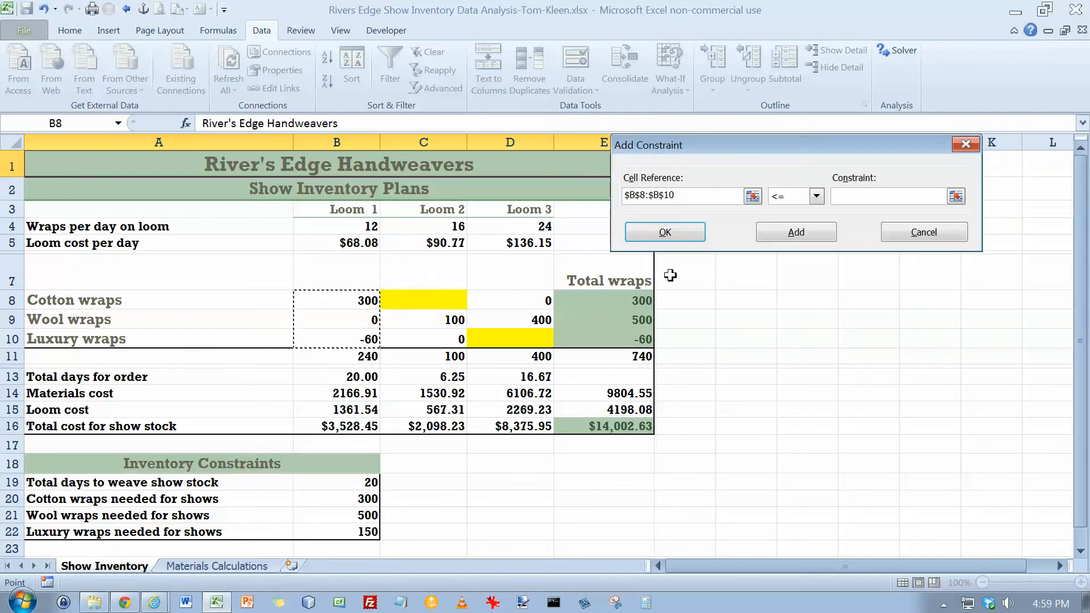
left_click(816, 196)
left_click(799, 233)
type("0")
left_click(804, 239)
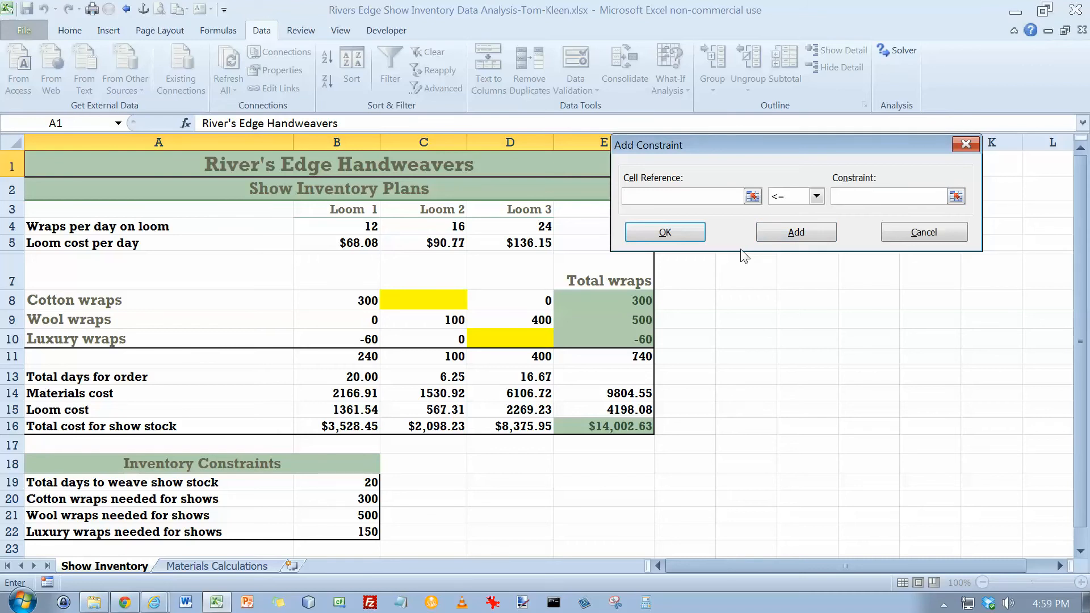
Step: Add a constraint requiring the Loom 1 wraps $B$8:$B$10 to be integers (int)
left_click(352, 301)
left_click_drag(352, 300, 352, 338)
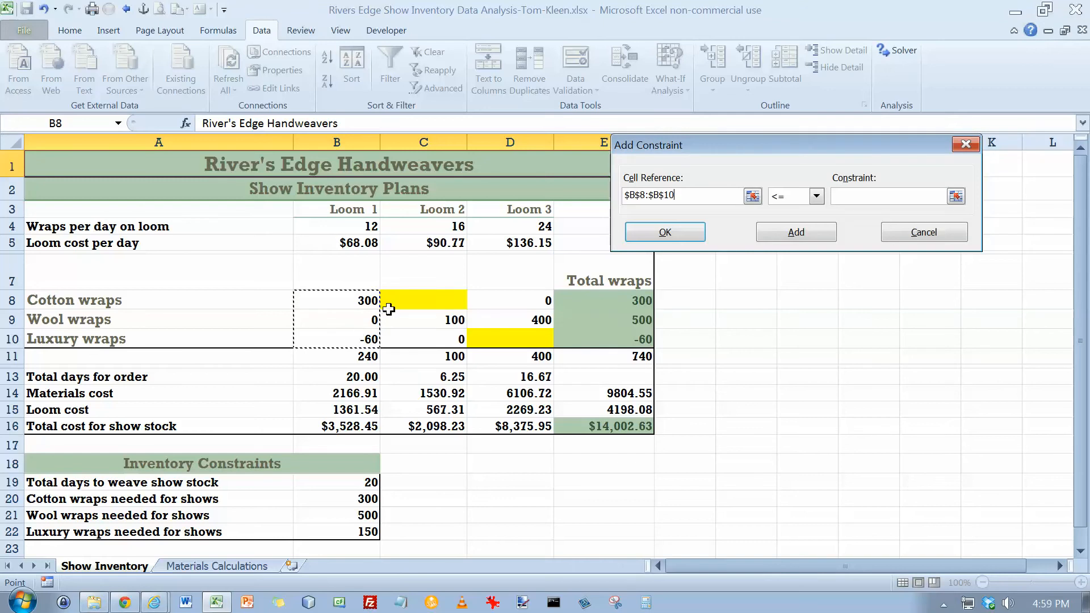
left_click(816, 195)
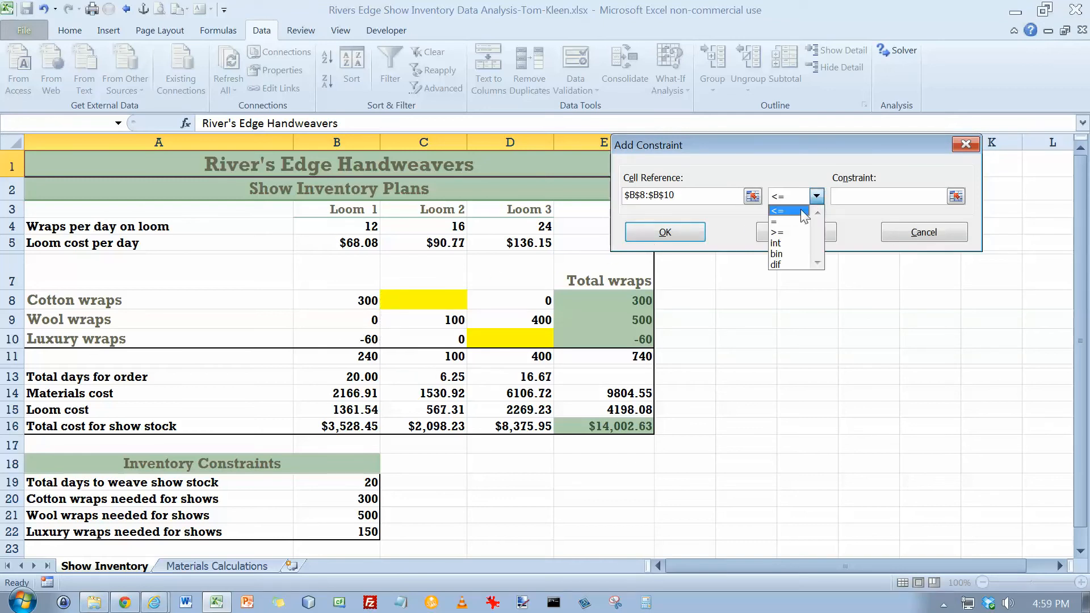
left_click(782, 244)
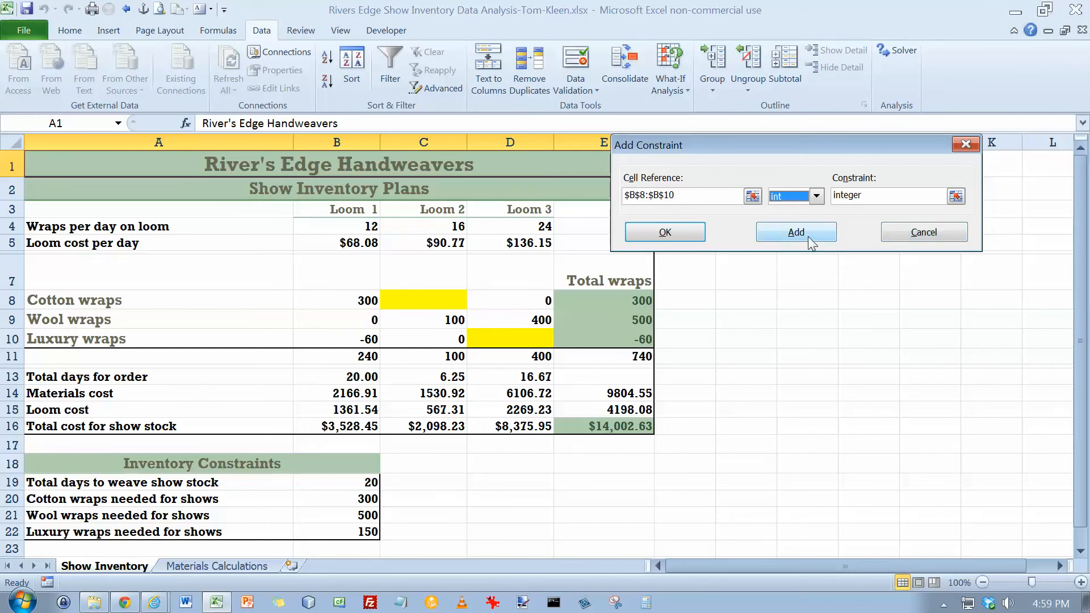
left_click(808, 236)
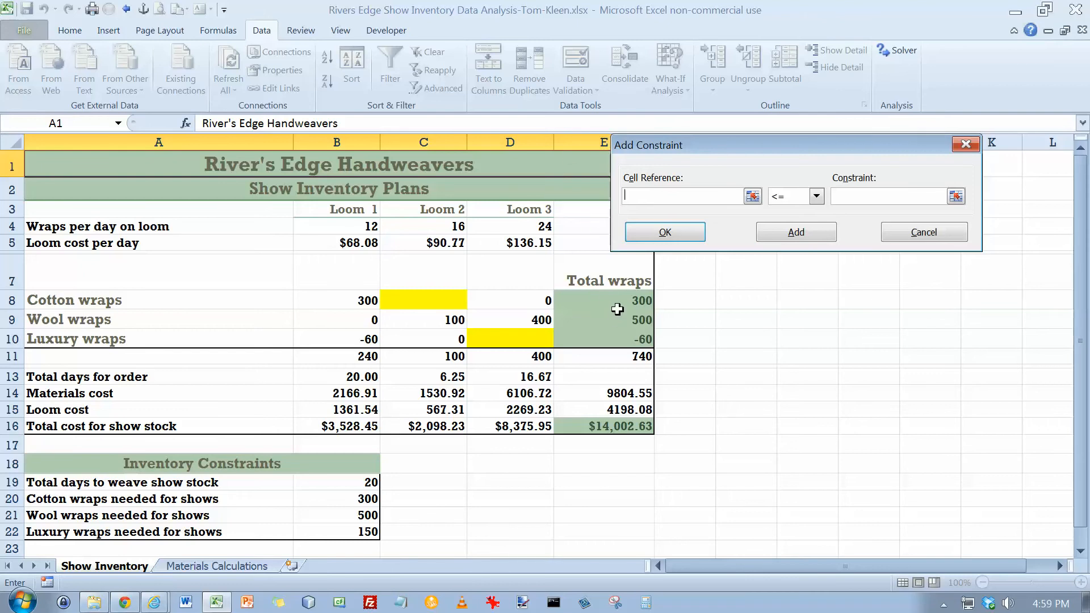
Step: Add a constraint requiring total cotton wraps $E$8 to be >= the cotton wraps needed for shows in $B$20
left_click(618, 300)
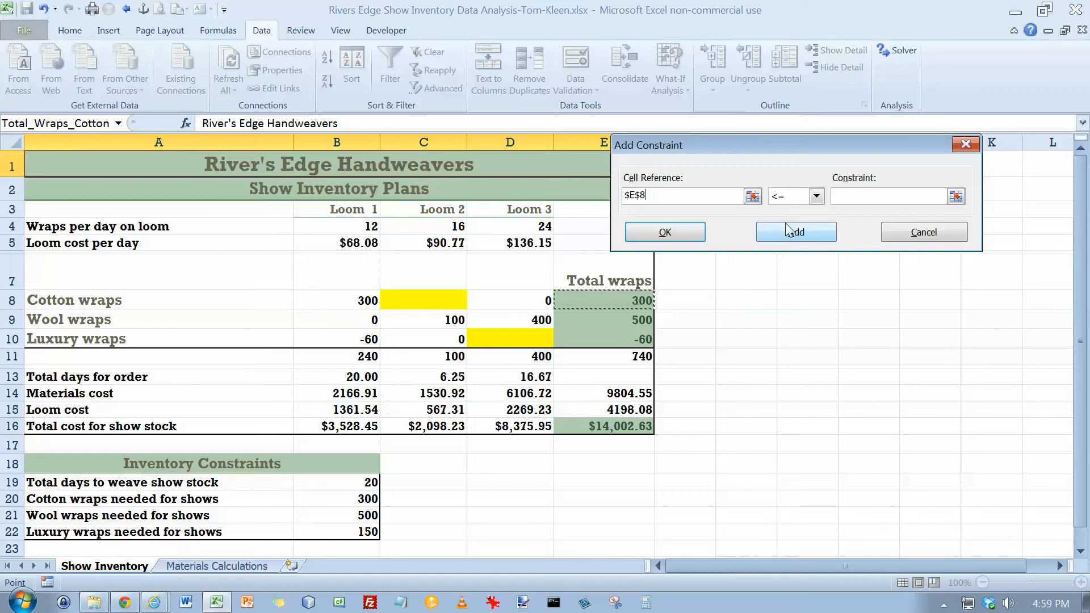
left_click(816, 195)
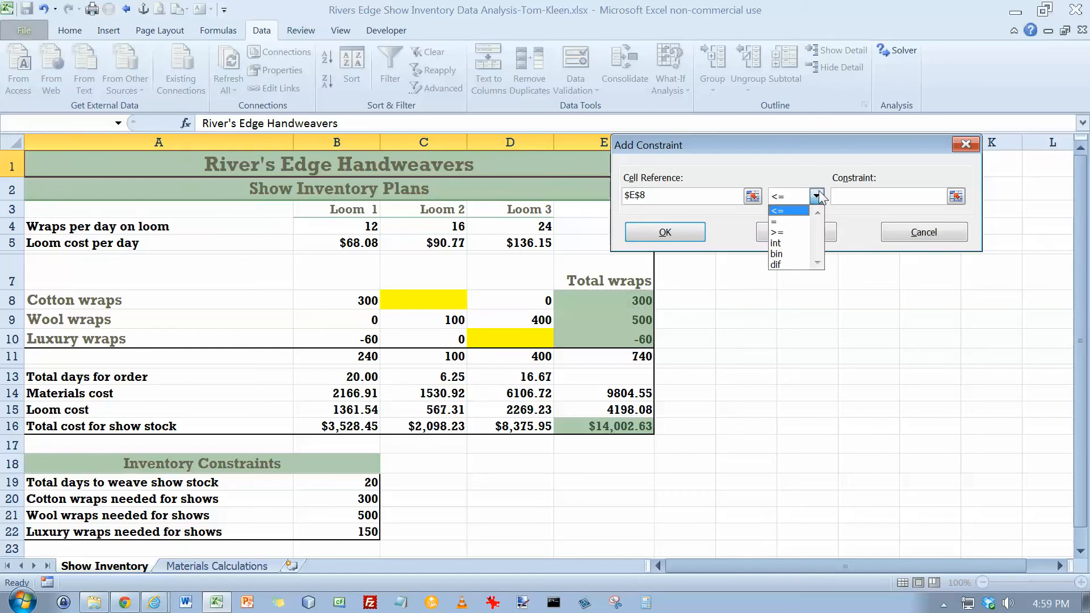
left_click(792, 233)
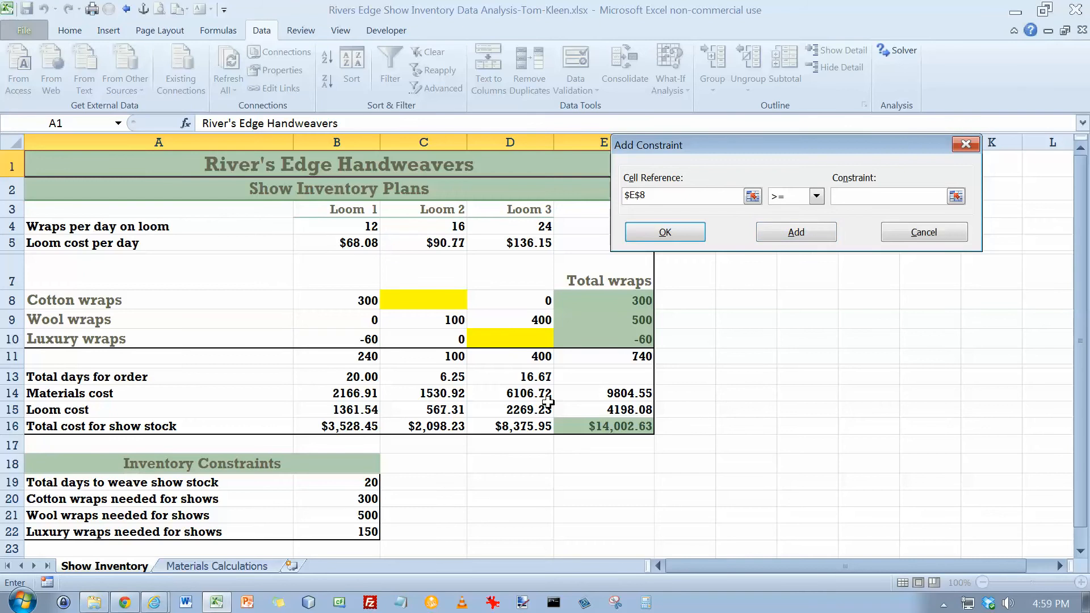
left_click(363, 500)
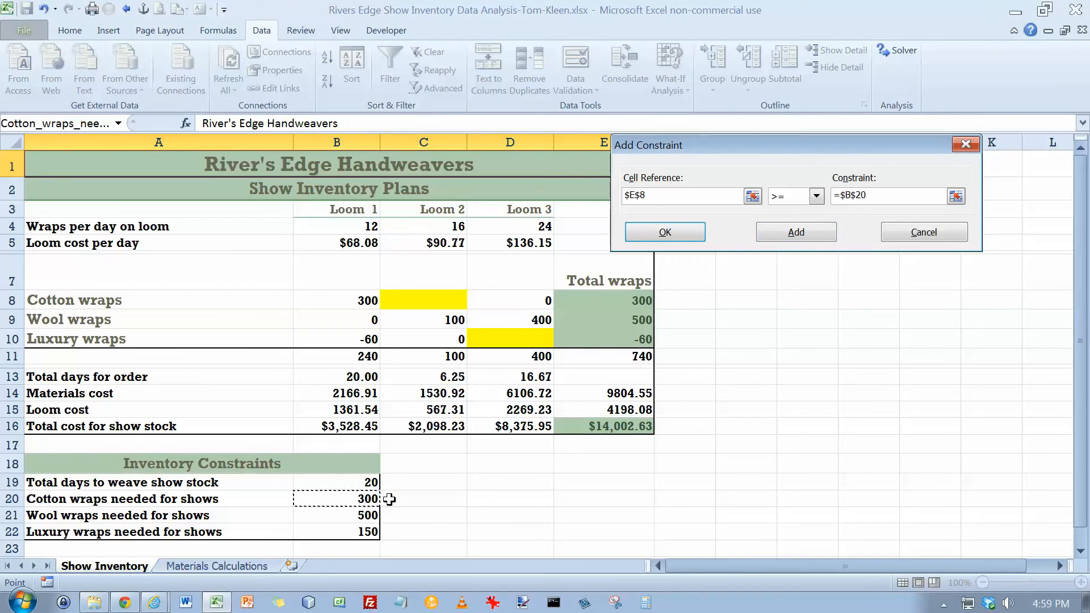
left_click(796, 233)
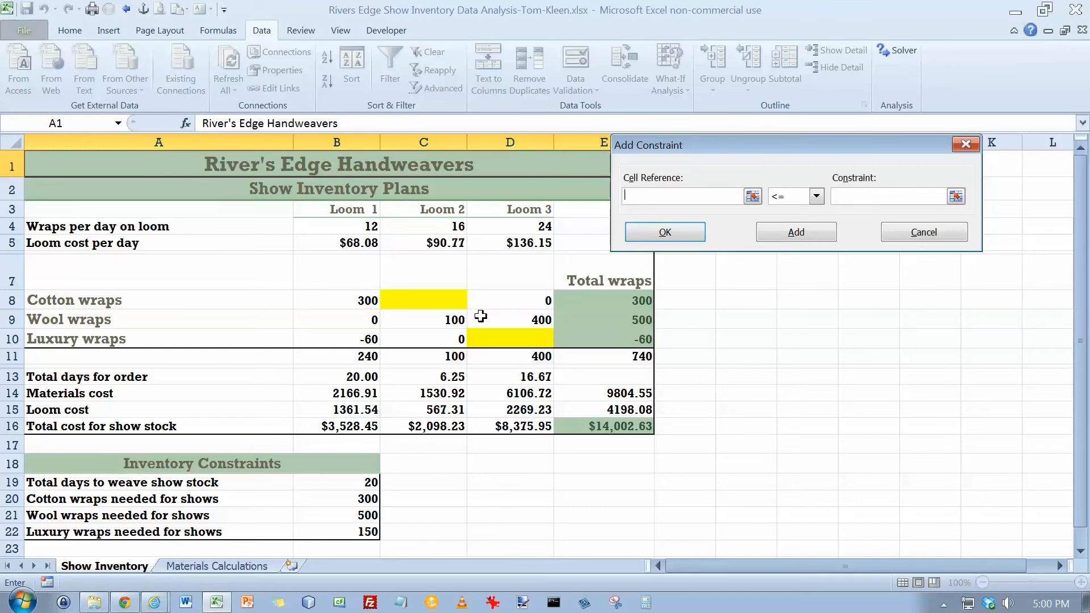
Step: Add a constraint requiring the Loom 2 wraps $C$9:$C$10 to be >= 0
left_click_drag(449, 320, 448, 339)
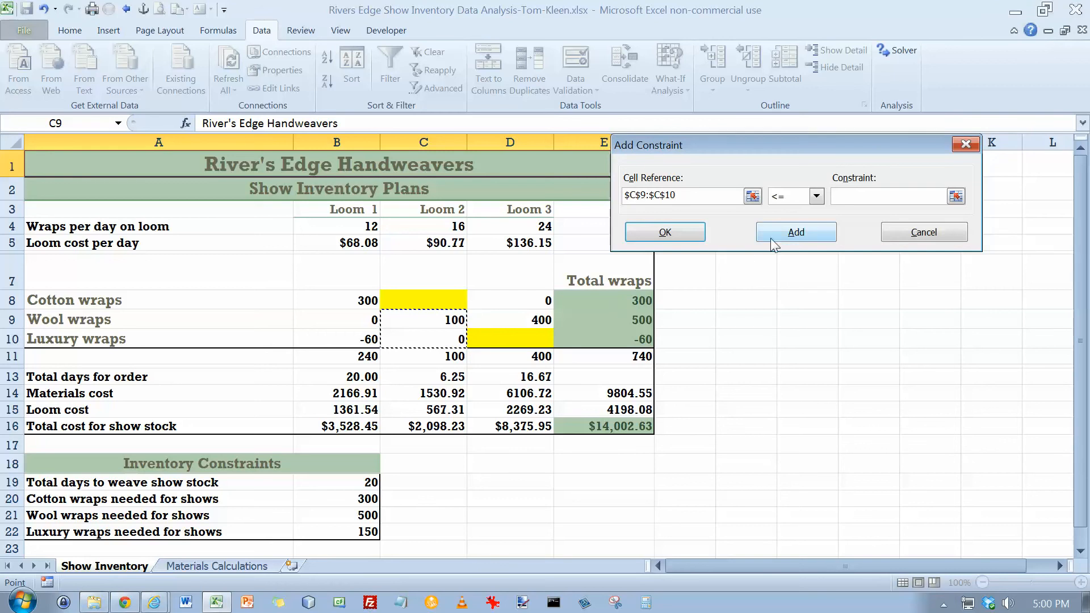
left_click(816, 195)
left_click(796, 231)
left_click(847, 195)
type("0")
left_click(804, 227)
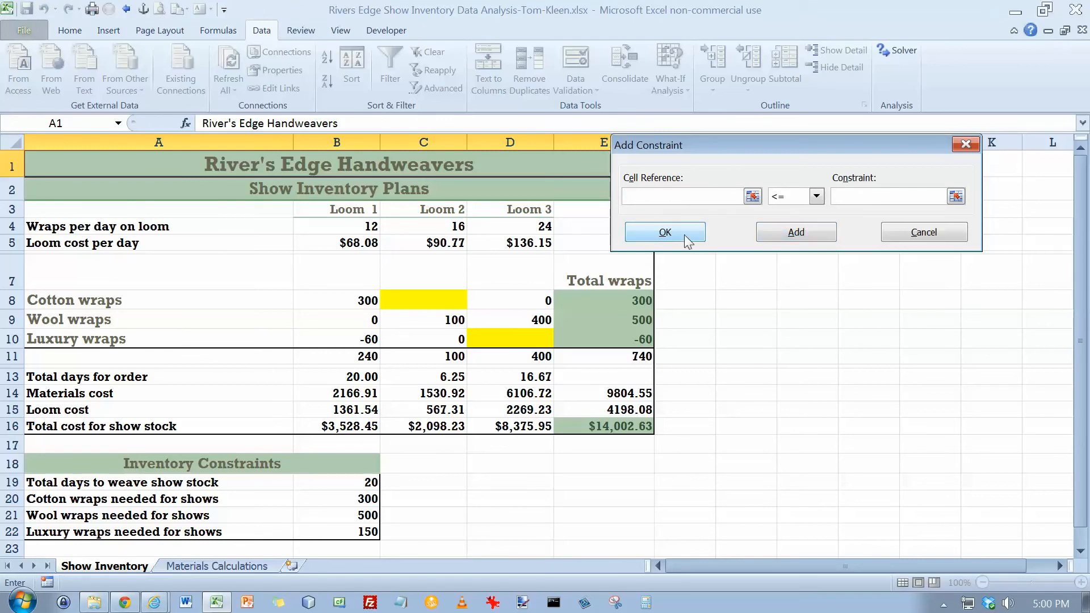
Step: Add a constraint requiring the Loom 2 wraps $C$9:$C$10 to be integers (int)
mouse_move(440, 319)
left_mouse_down()
mouse_move(444, 341)
mouse_move(438, 334)
left_mouse_up()
left_click(808, 197)
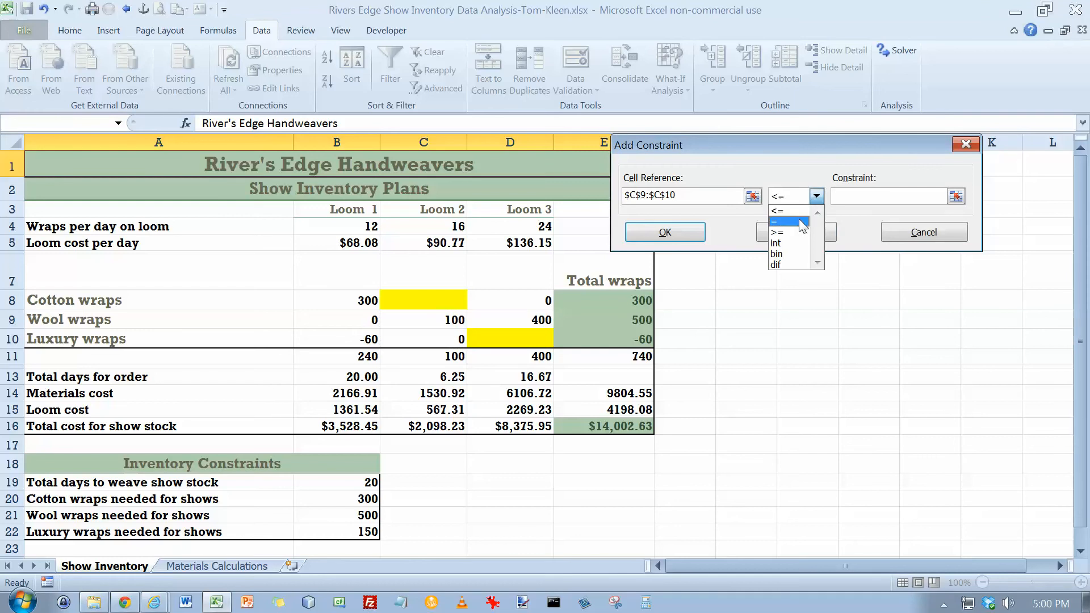
left_click(791, 242)
left_click(805, 241)
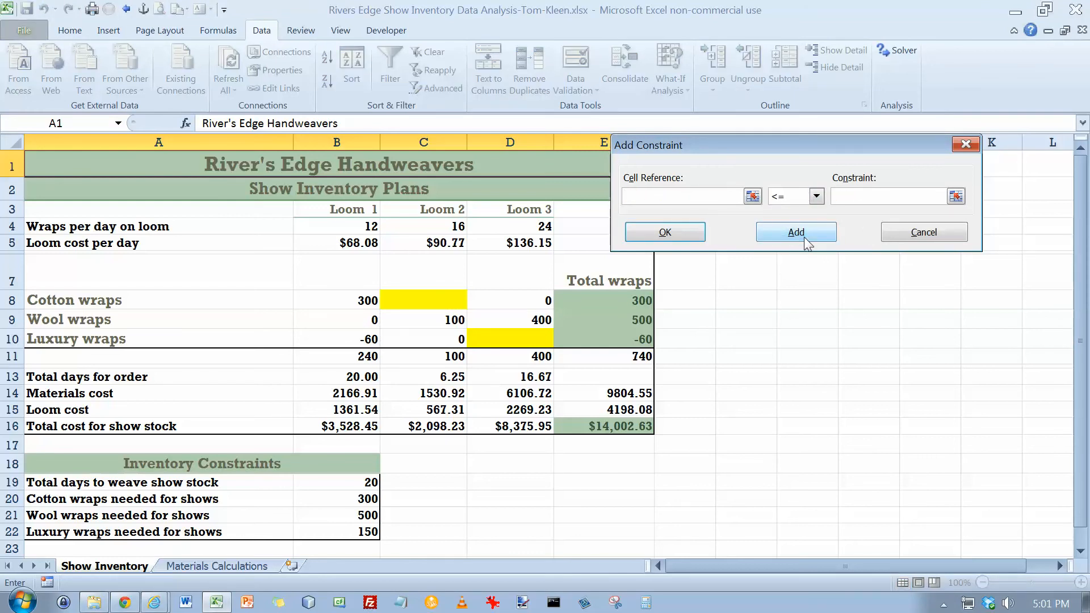
Step: Add a constraint requiring the Loom 3 wraps $D$8:$D$9 to be >= 0
left_click_drag(542, 298, 536, 309)
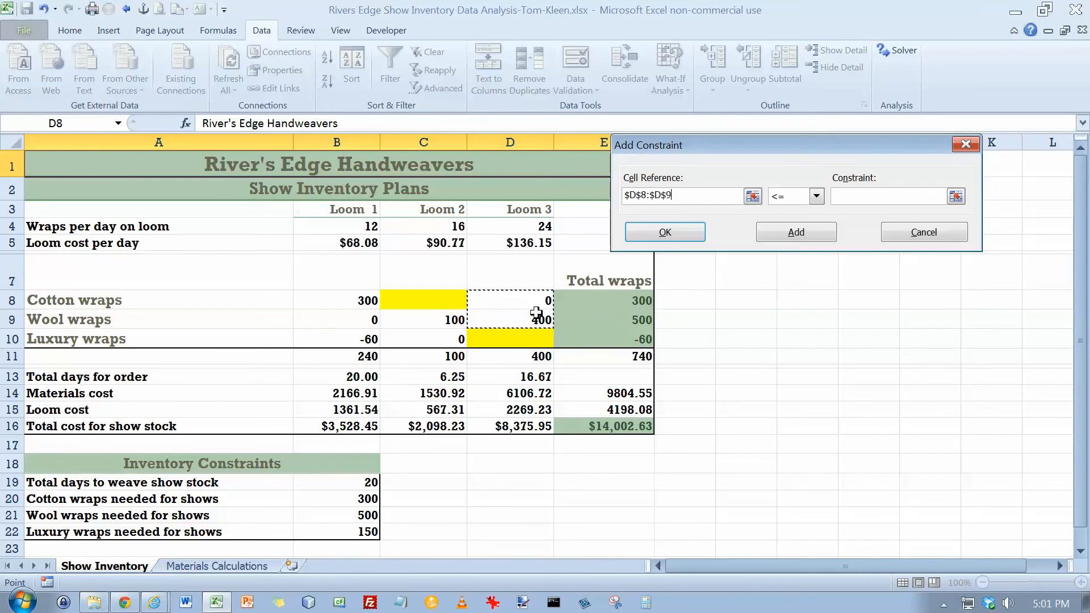
left_click(817, 196)
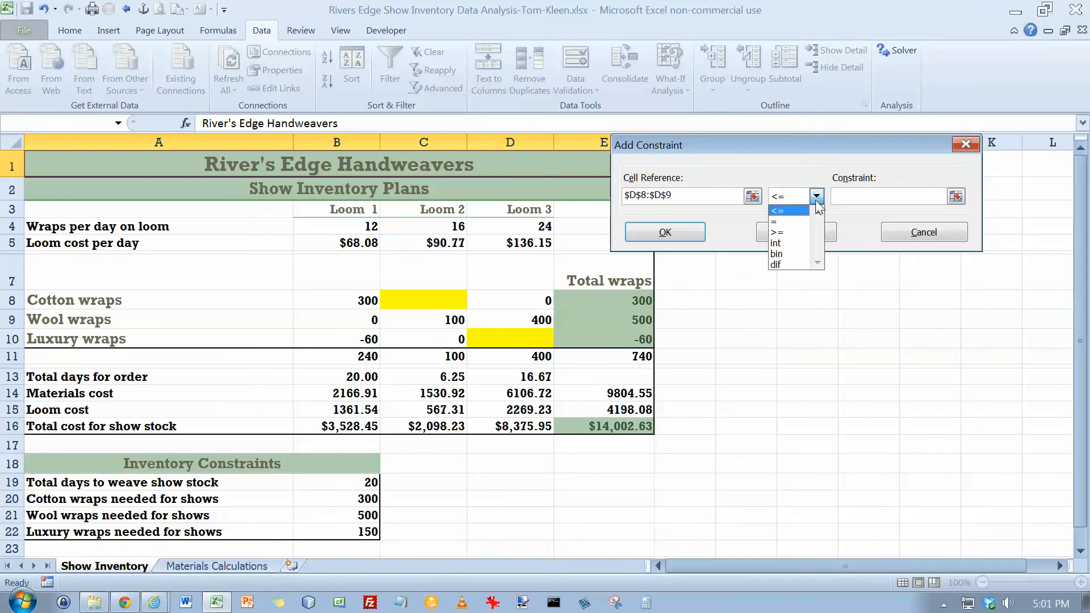
left_click(801, 234)
type("0")
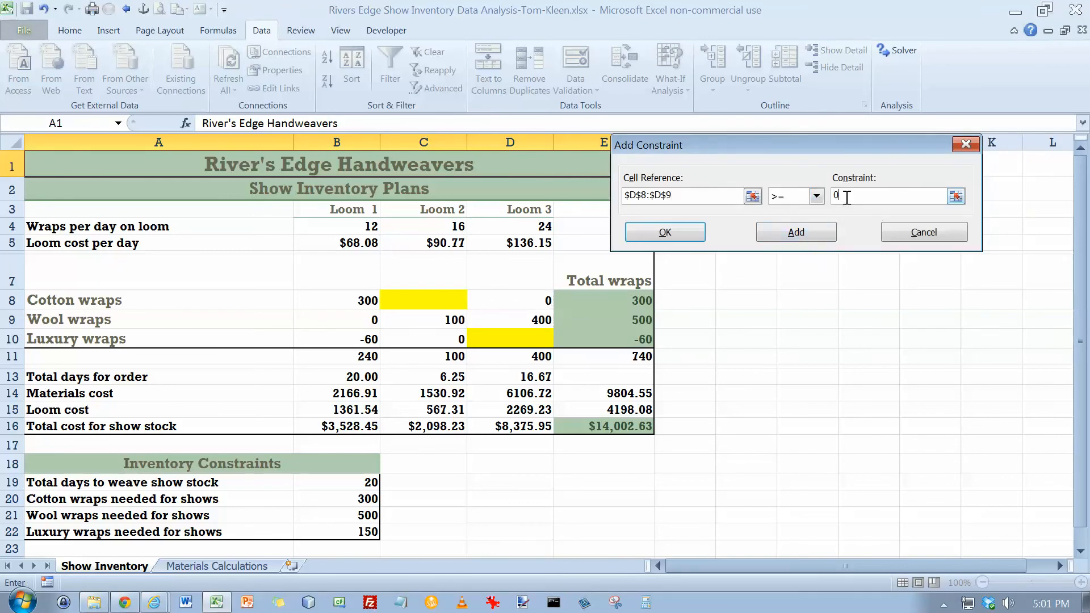
left_click(795, 232)
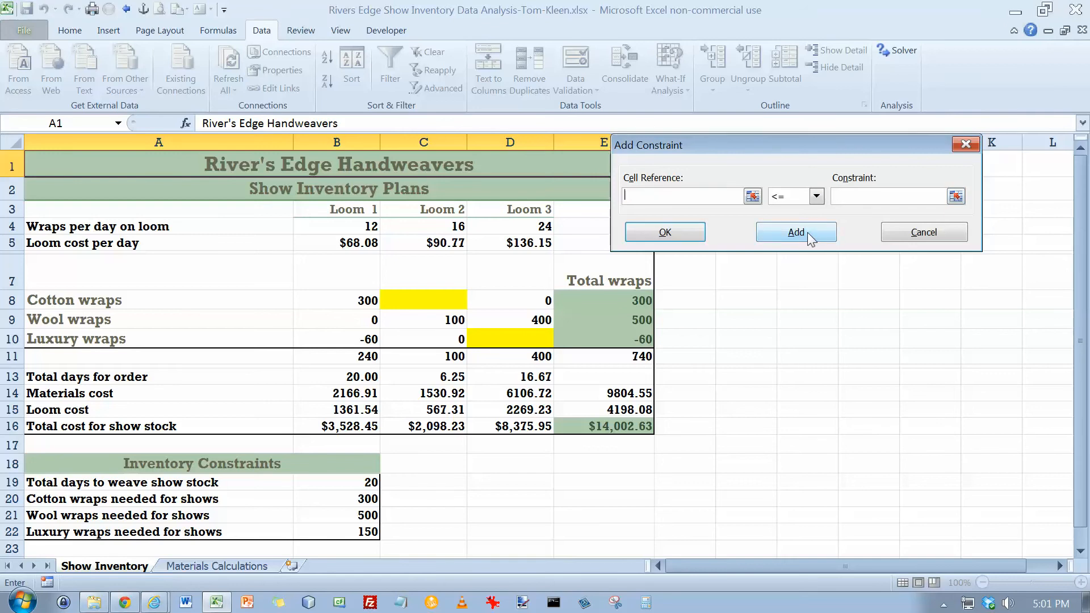
Step: Add a constraint requiring the Loom 3 wraps $D$8:$D$9 to be integers (int)
left_click_drag(512, 303, 512, 310)
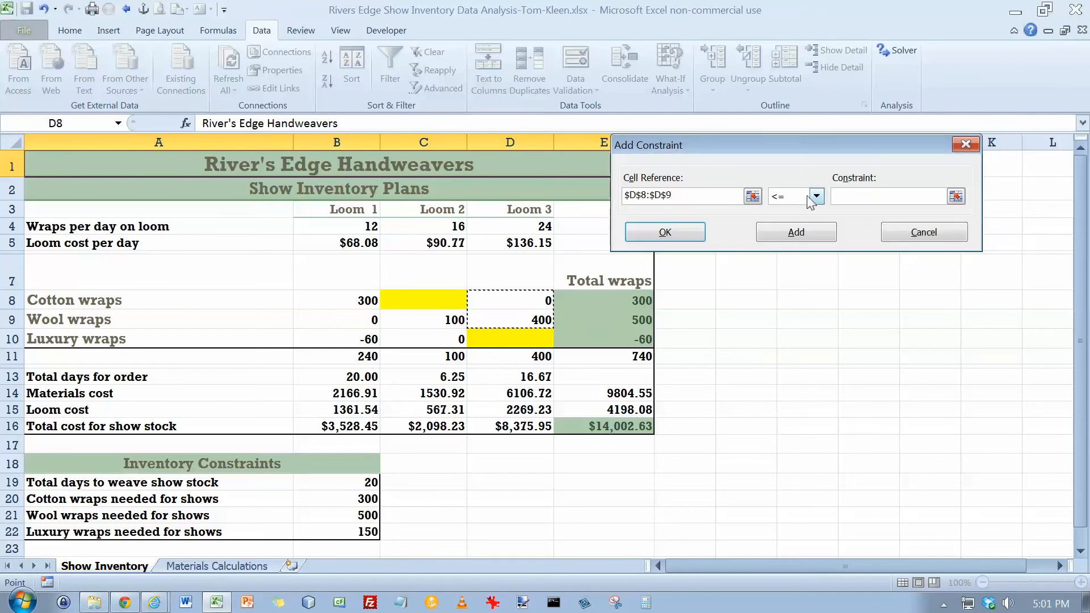
left_click(815, 196)
left_click(793, 244)
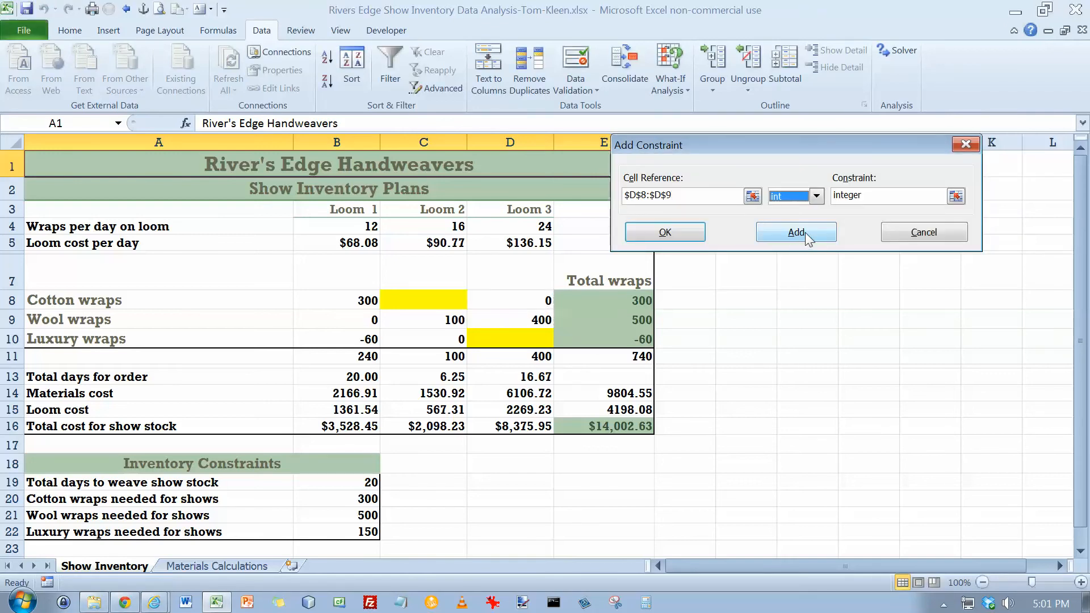
left_click(805, 233)
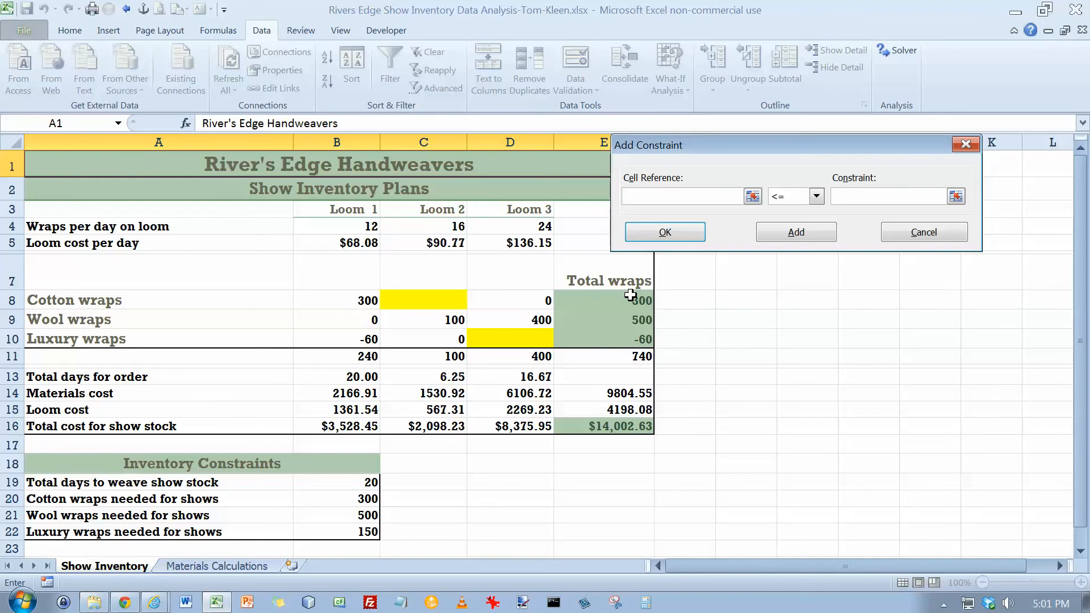
Step: Add a constraint requiring total wool wraps $E$9 to be >= the wool wraps needed for shows in $B$21
left_click(608, 320)
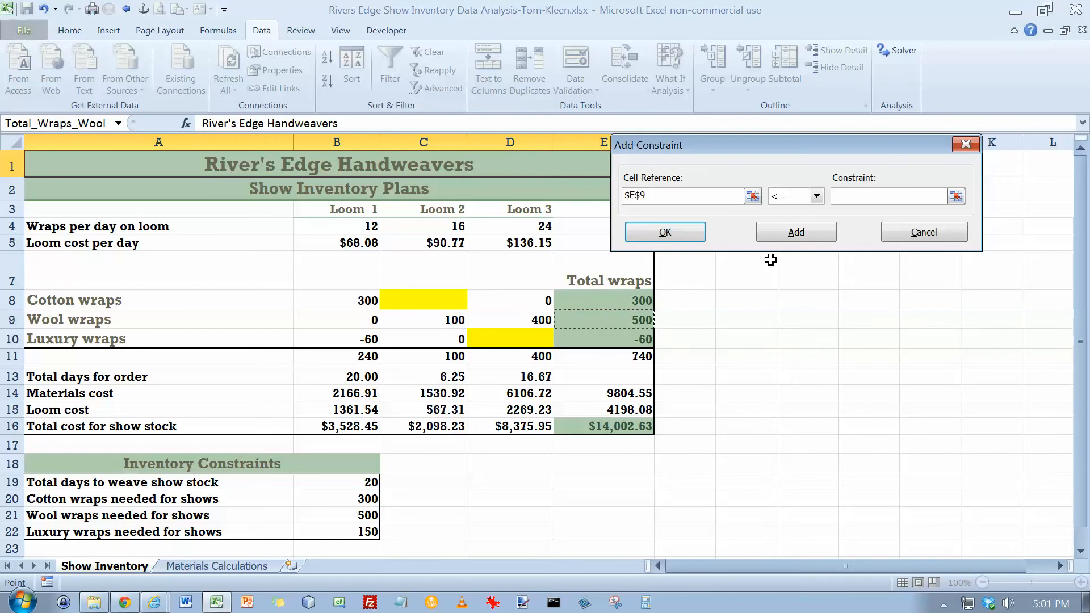
left_click(816, 196)
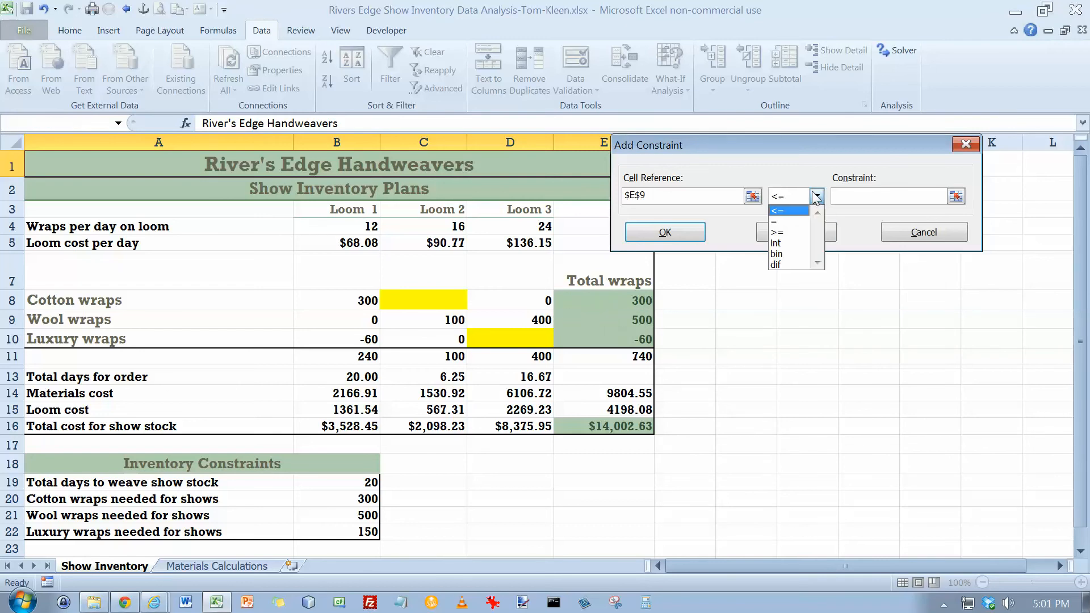
left_click(789, 232)
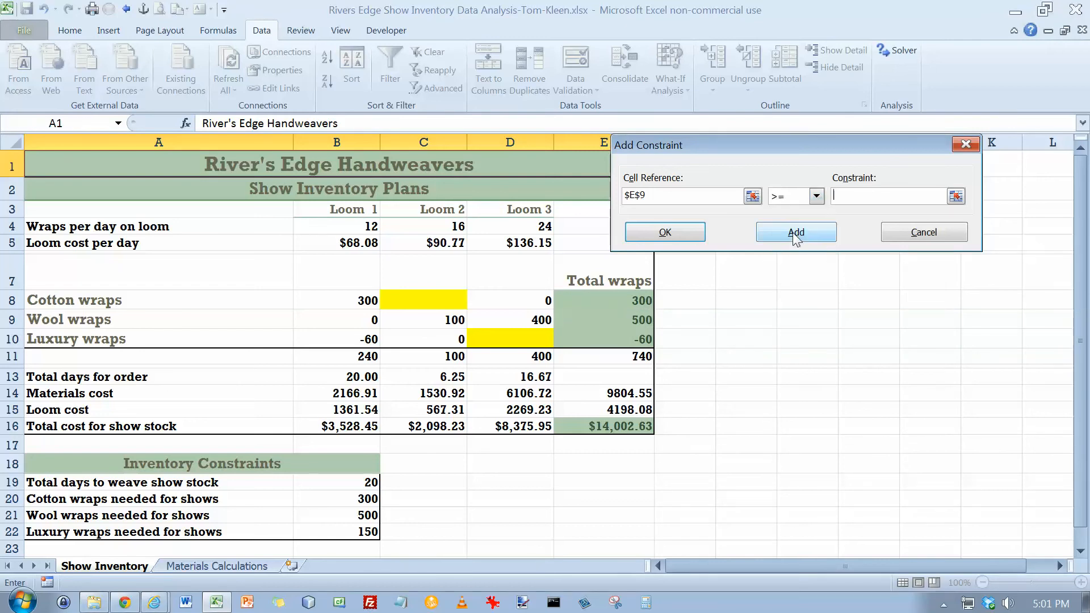
left_click(372, 513)
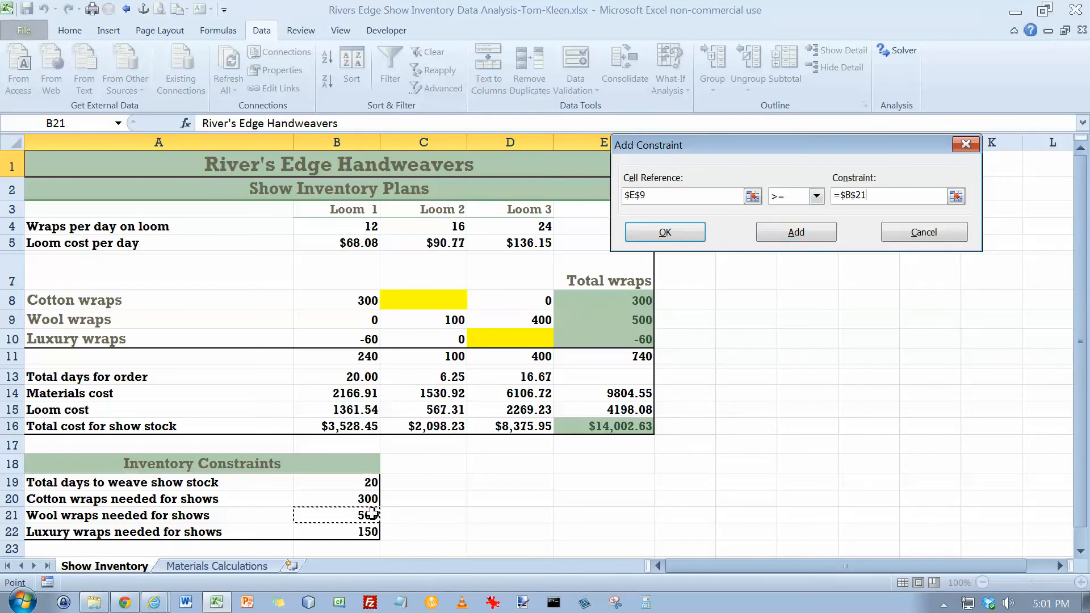
left_click(800, 233)
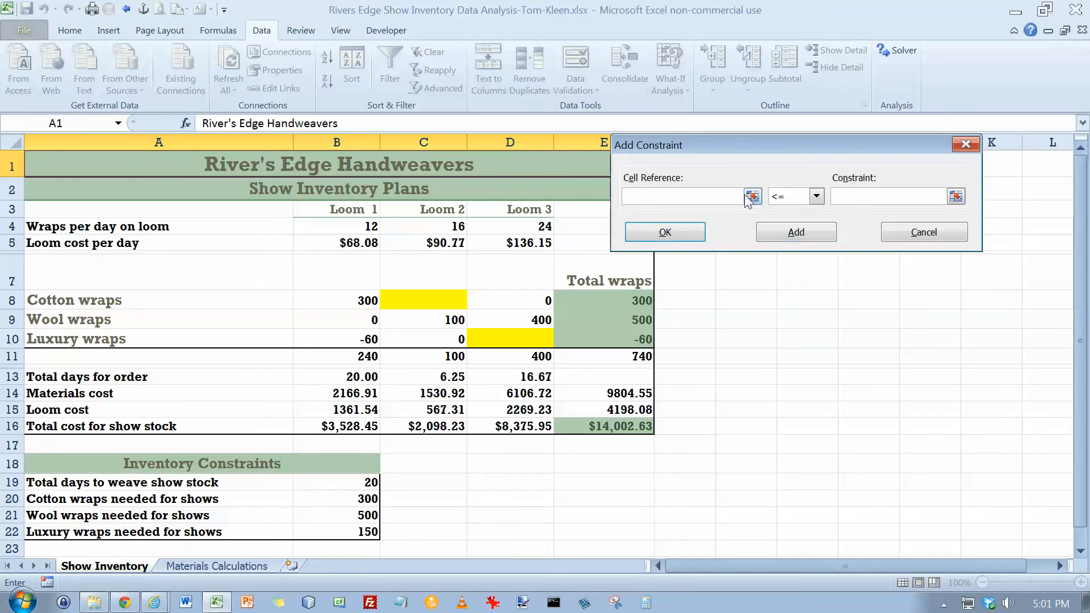
Step: Add a constraint requiring total luxury wraps $E$10 to be >= the luxury wraps needed for shows in $B$22
left_click(631, 341)
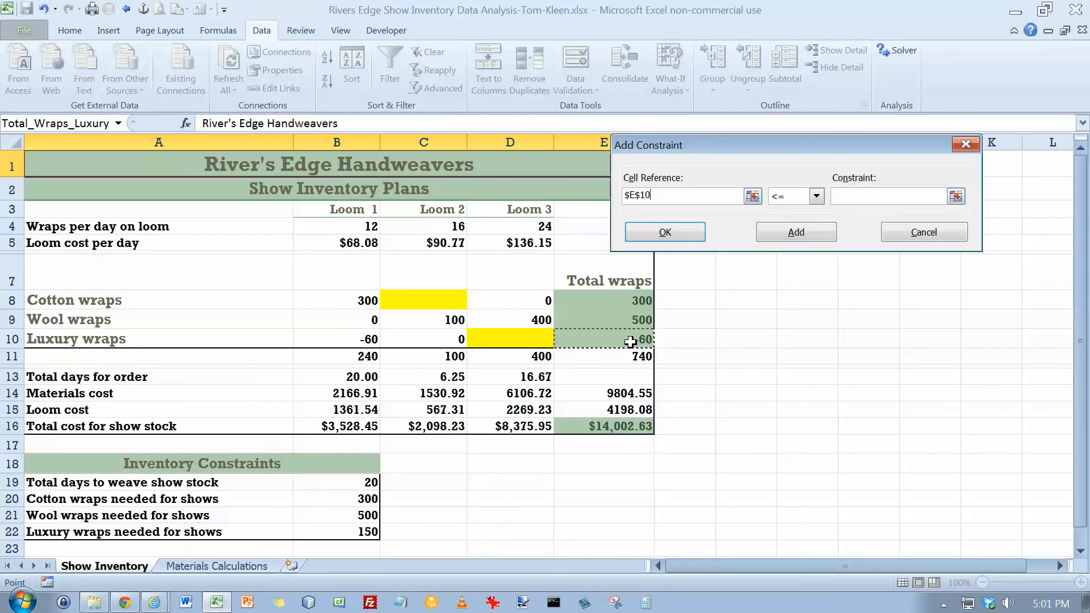
left_click(816, 197)
left_click(793, 232)
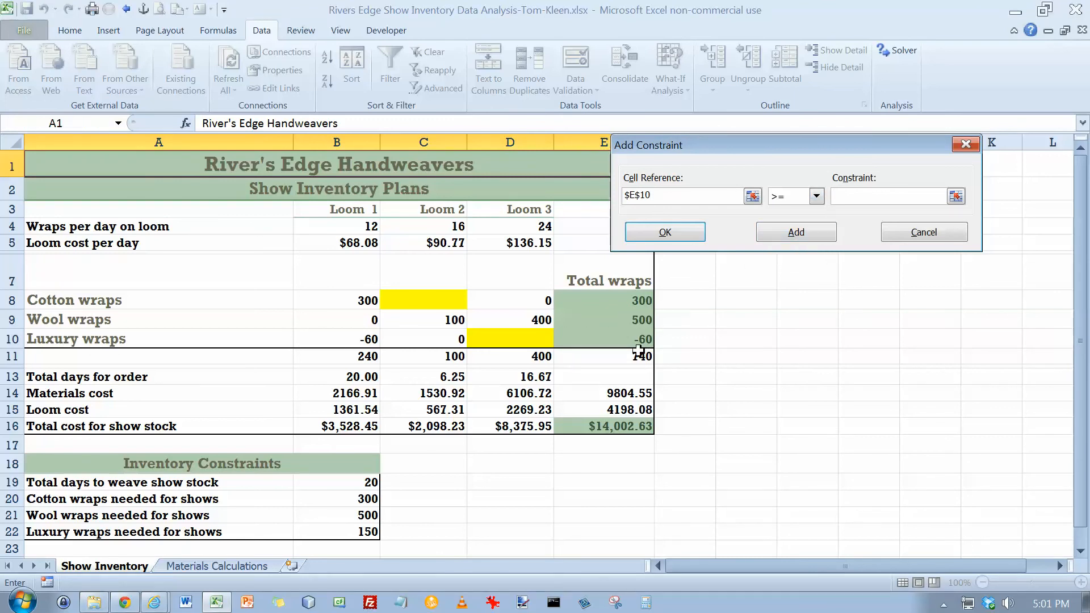
left_click(367, 531)
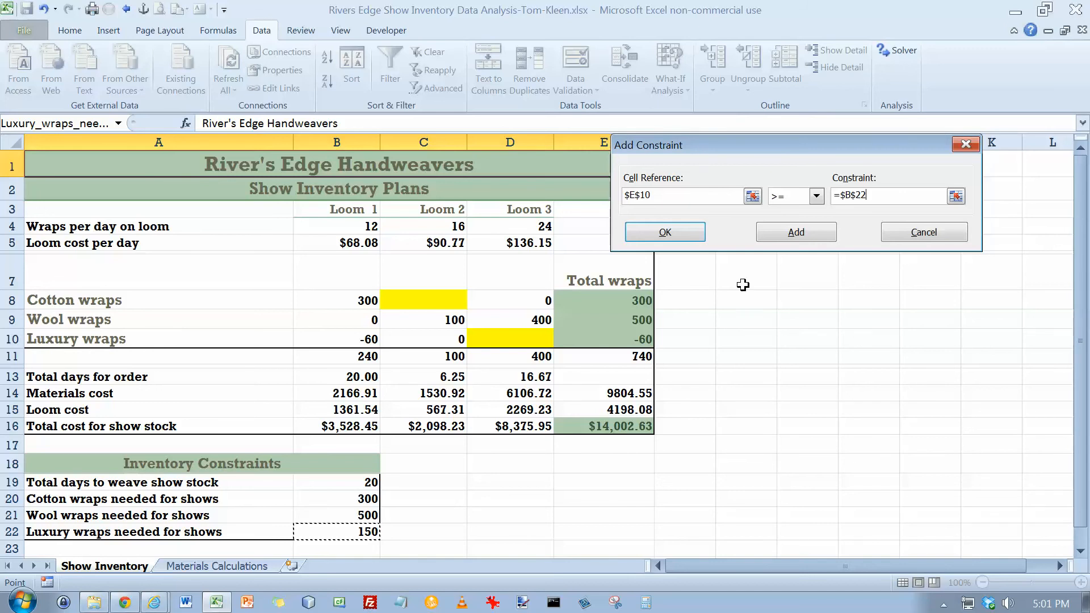
left_click(792, 233)
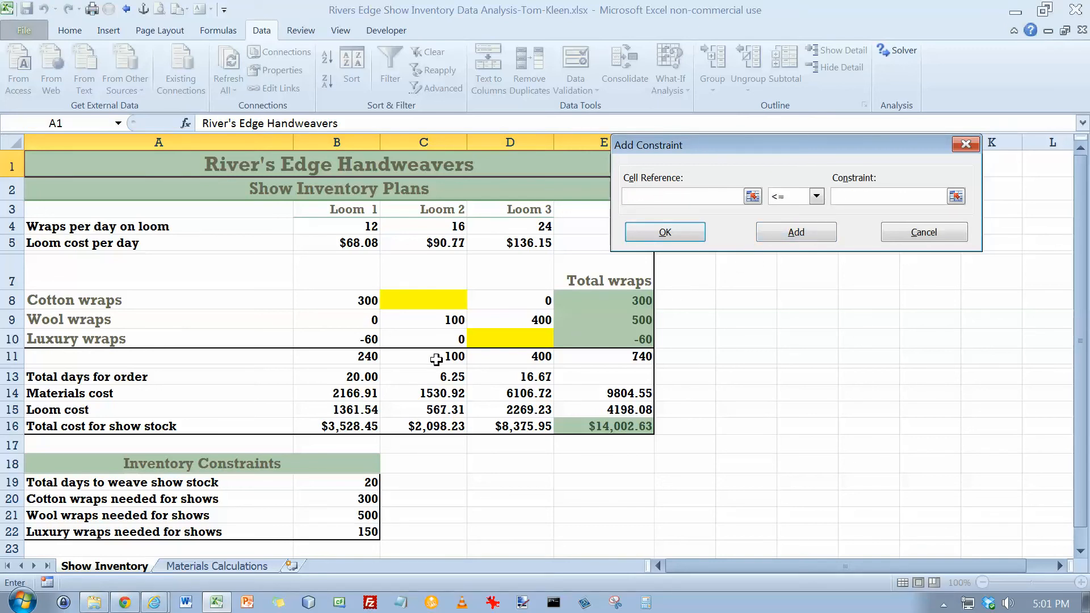
Step: Add a constraint requiring Loom 1's total days for order $B$13 to be <= the total days to weave show stock in $B$19
left_click(362, 381)
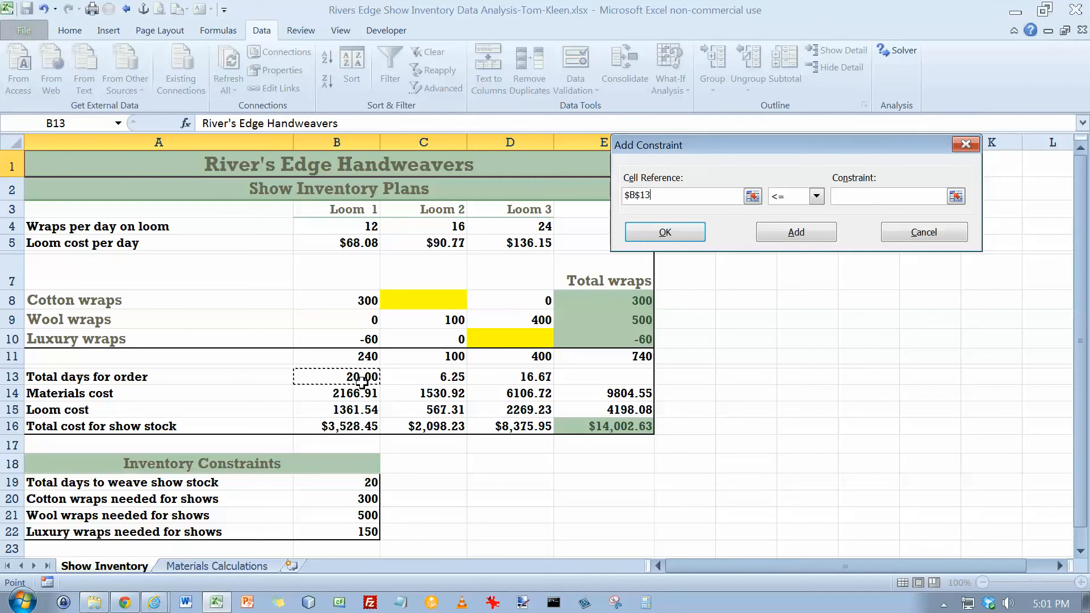
left_click(862, 196)
left_click(370, 482)
left_click(790, 235)
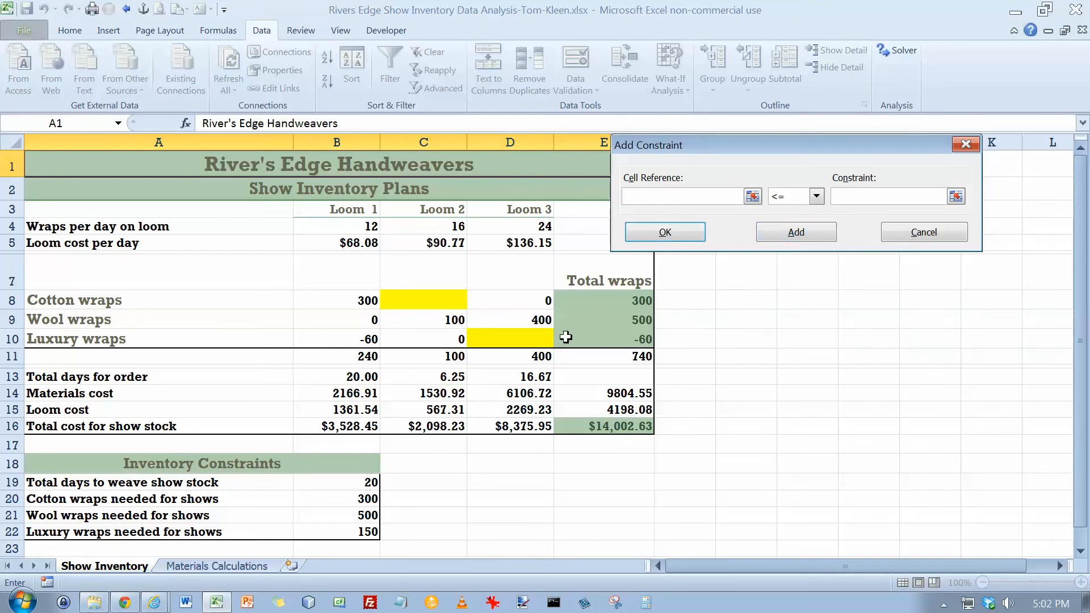
Step: Add a constraint requiring Loom 2's total days for order $C$13 to be <= the total days to weave show stock in $B$19
left_click(450, 380)
left_click(851, 196)
left_click(376, 483)
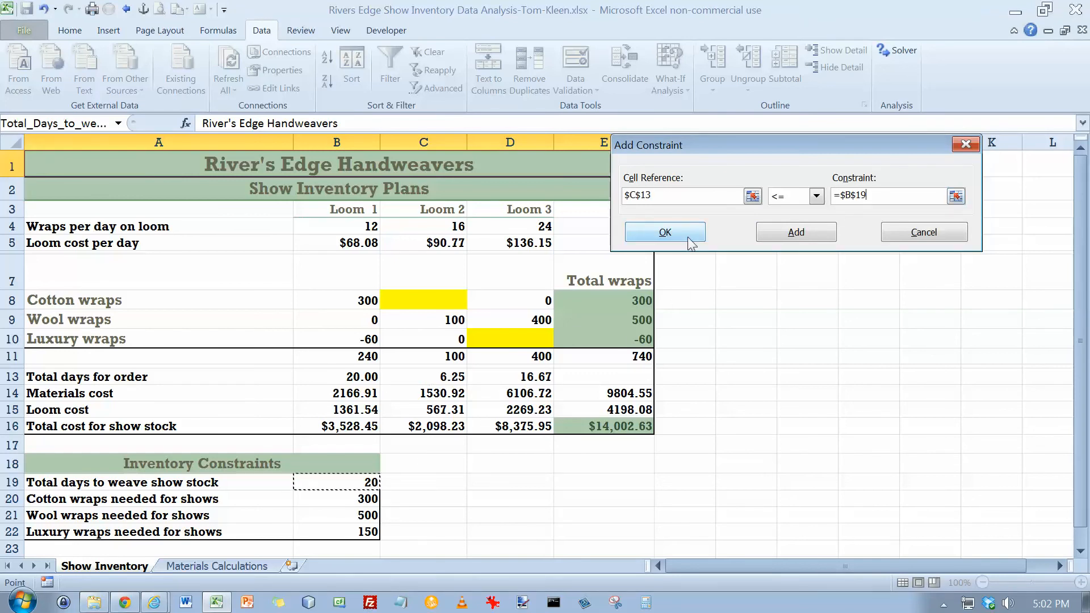
left_click(783, 232)
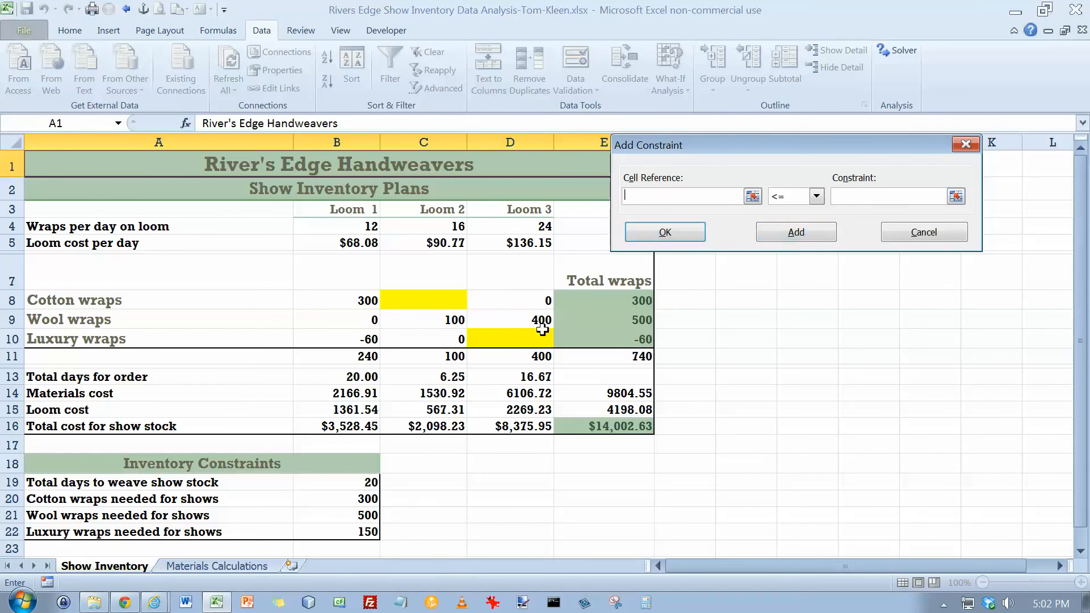
Step: Add a constraint requiring Loom 3's total days $D$13 to be <= $B$19, and finish adding constraints
left_click(526, 375)
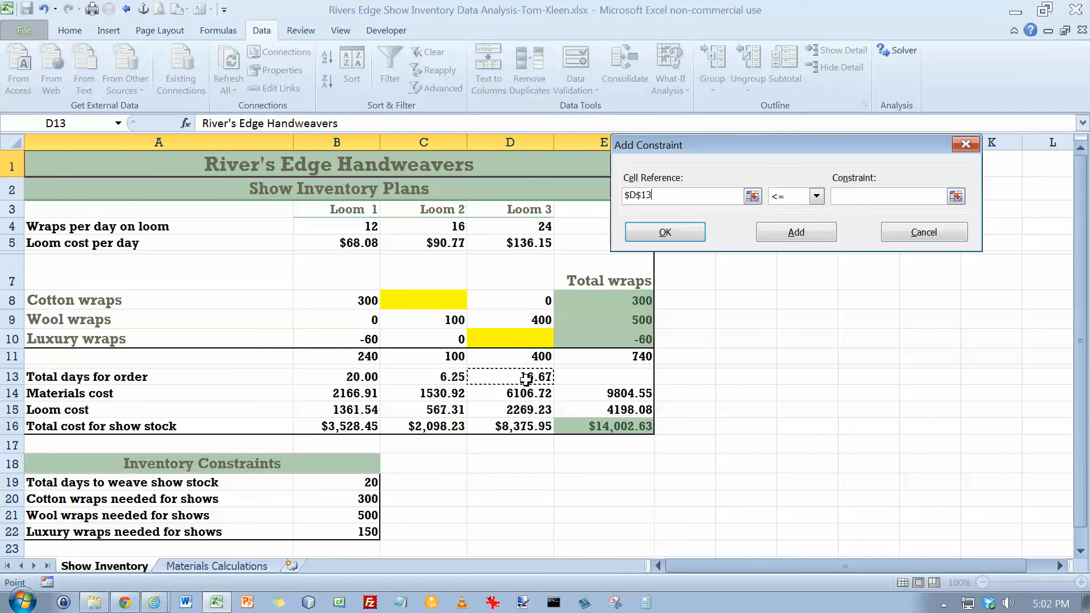
left_click(860, 195)
left_click(372, 487)
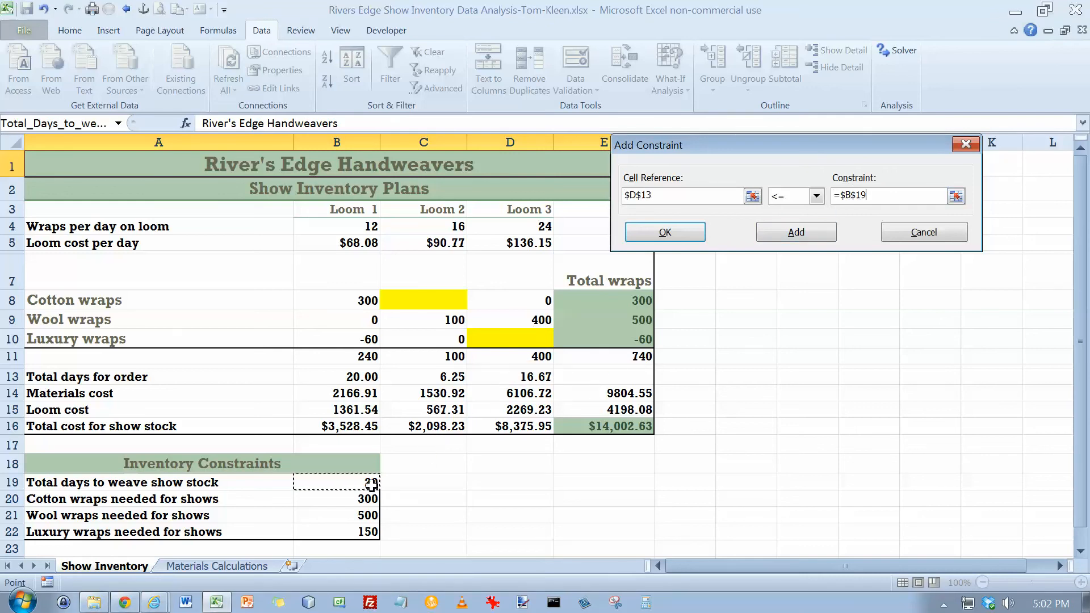
left_click(804, 233)
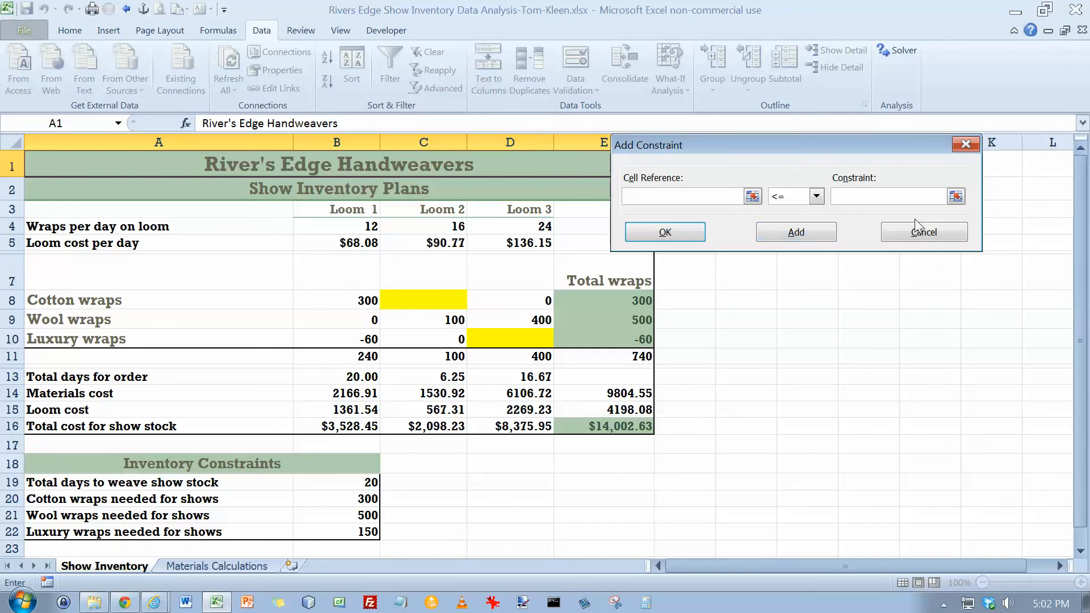
left_click(679, 235)
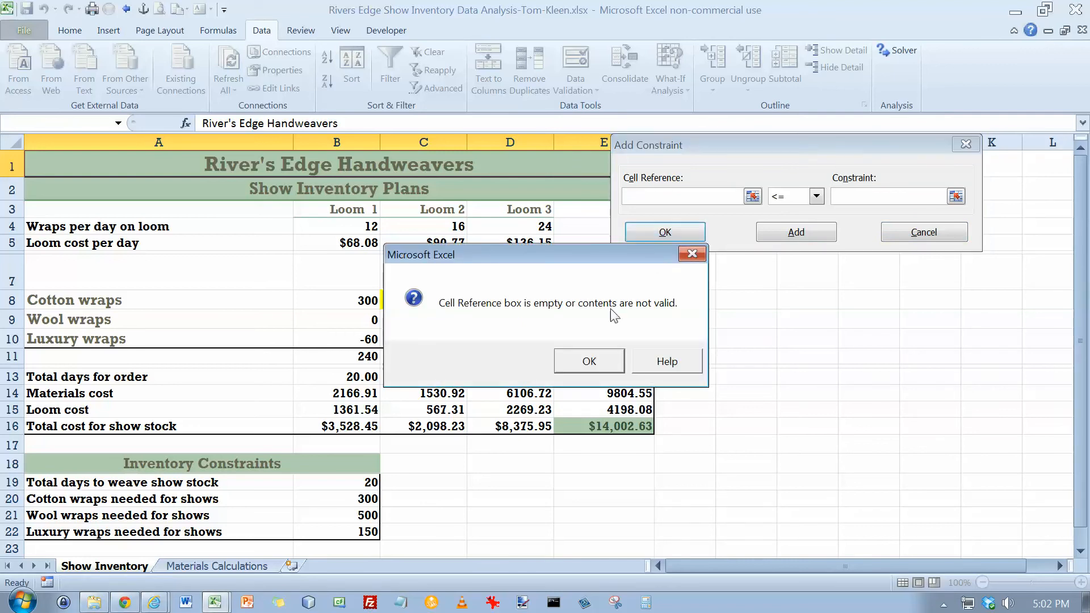
left_click(588, 362)
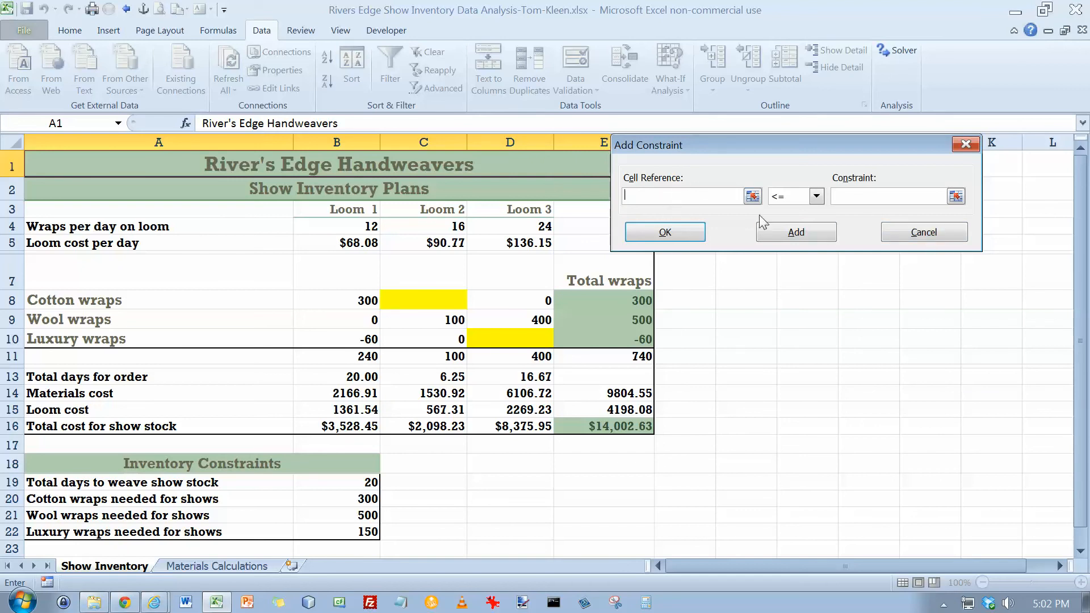
left_click(923, 231)
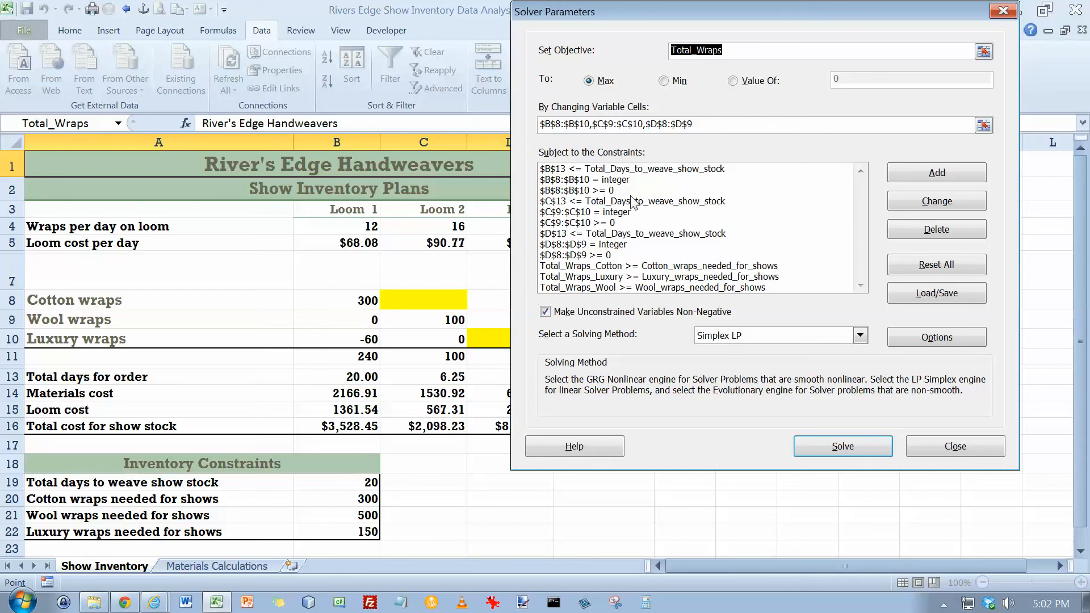
Step: Review the integer, non-negative and total-days constraints listed for the three looms in the Solver parameters
left_click(636, 171)
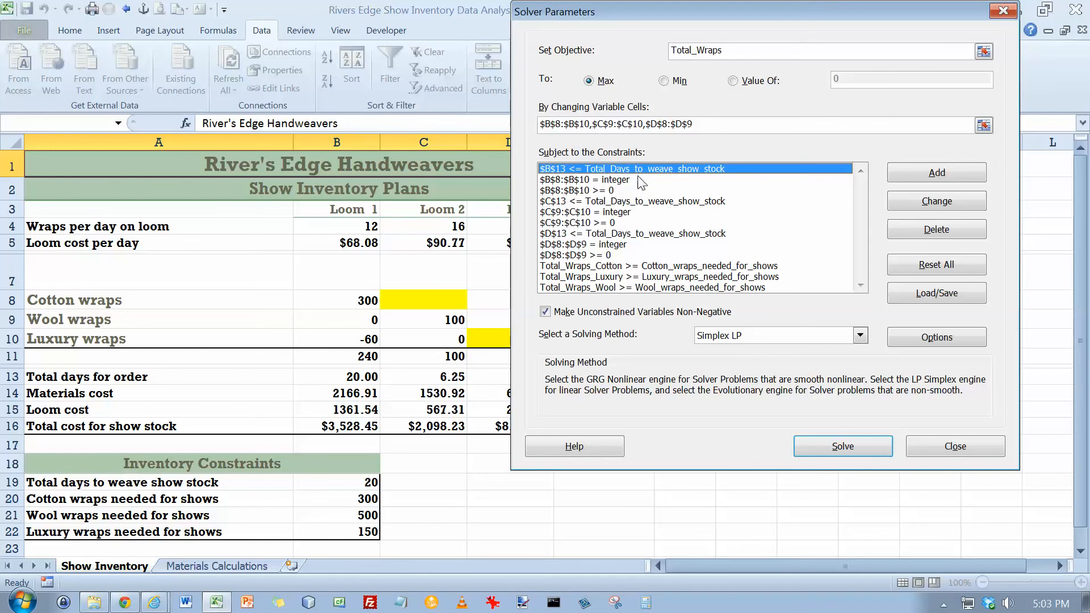
left_click(620, 180)
left_click(618, 191)
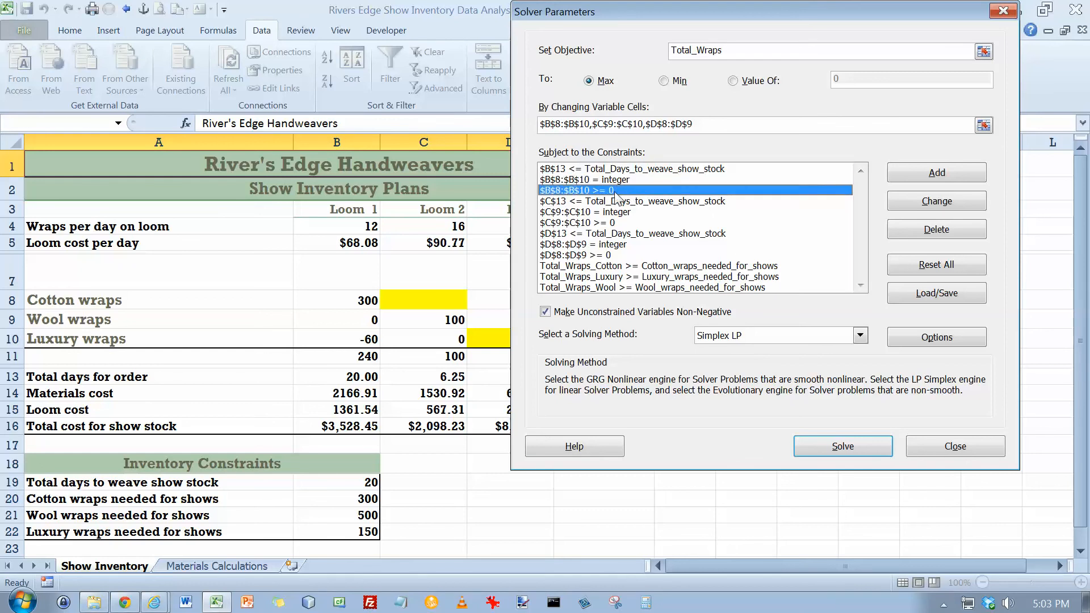
left_click(612, 212)
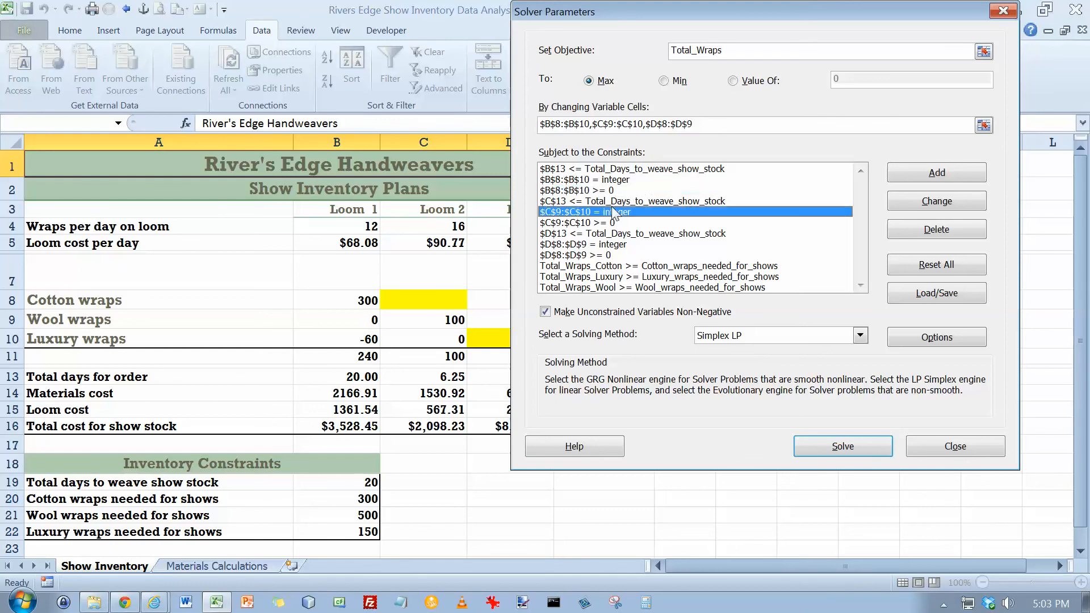
left_click(663, 170)
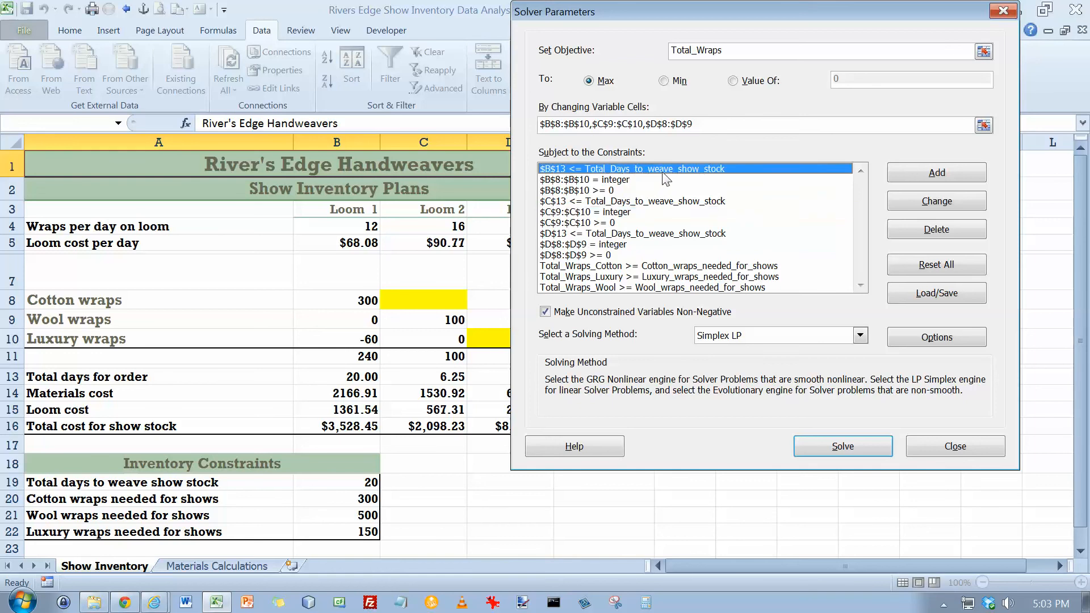
left_click(629, 201)
left_click(633, 233)
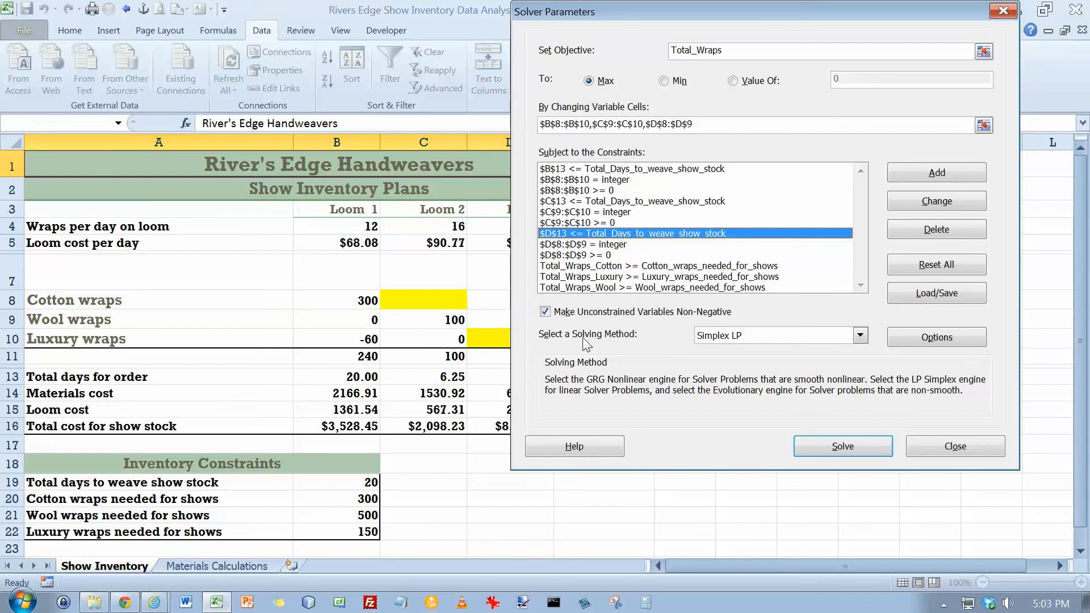
Step: Solve the model with the Simplex LP method and move the Solver results off the worksheet data
left_click(860, 337)
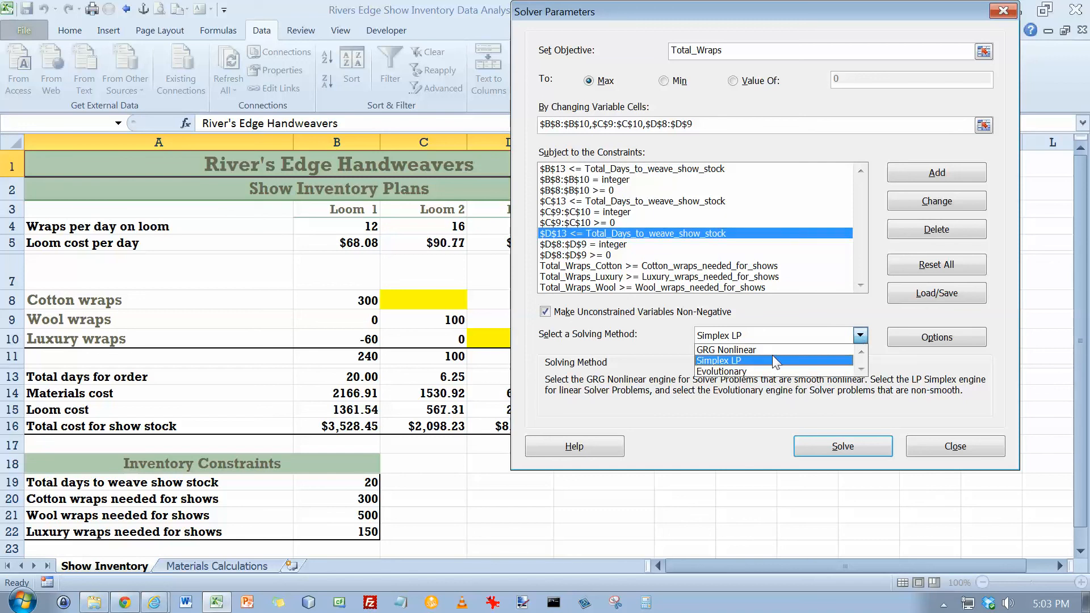
left_click(745, 364)
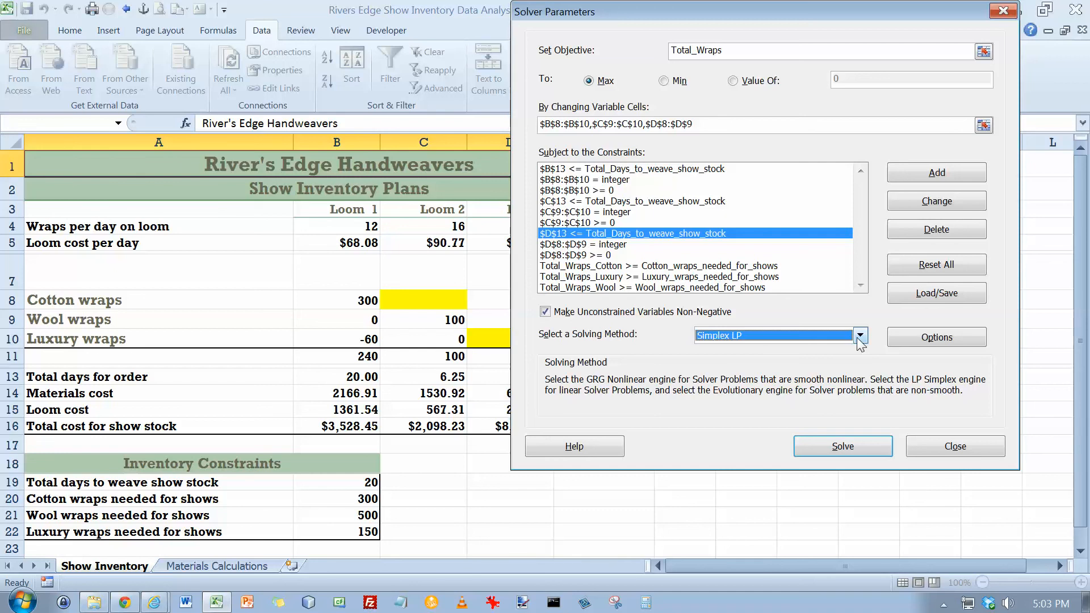
left_click(862, 446)
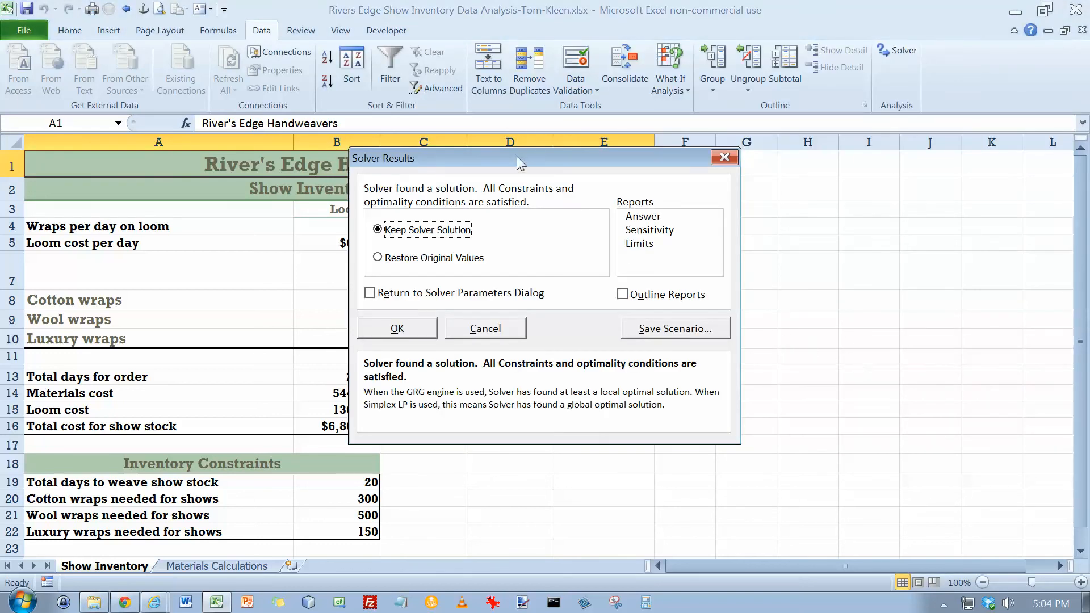
left_click_drag(516, 157, 830, 165)
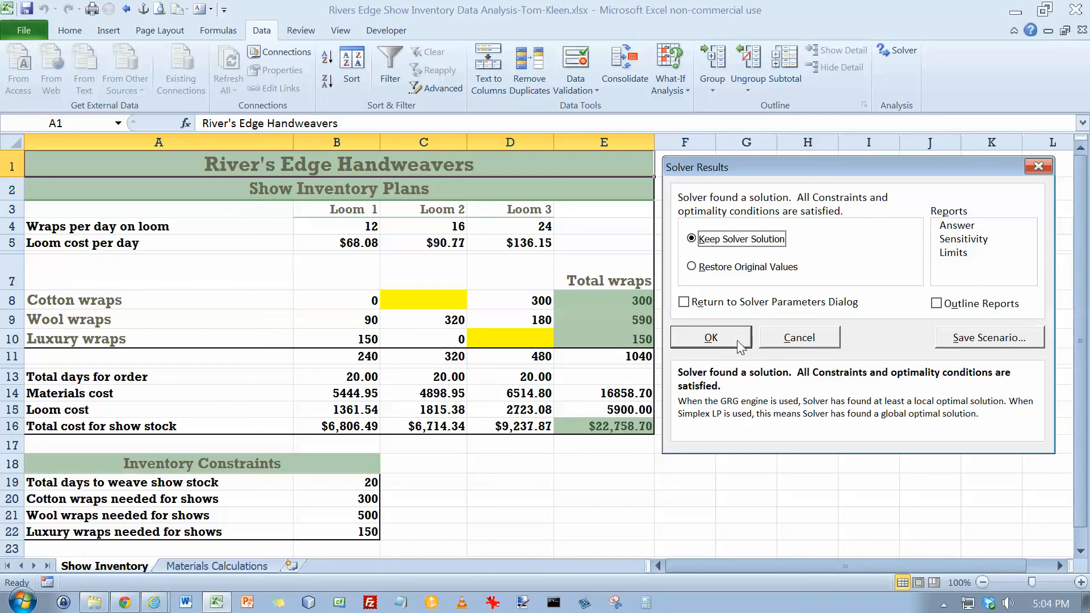
Step: Keep the Solver solution with an Answer report generated, and open the new report sheet
left_click(960, 230)
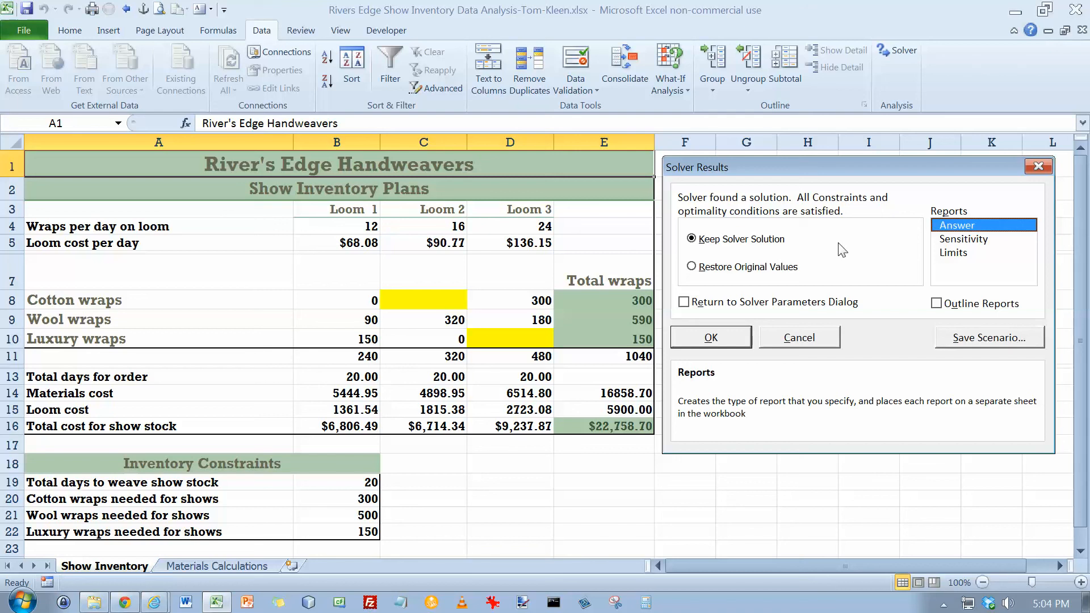
left_click(744, 339)
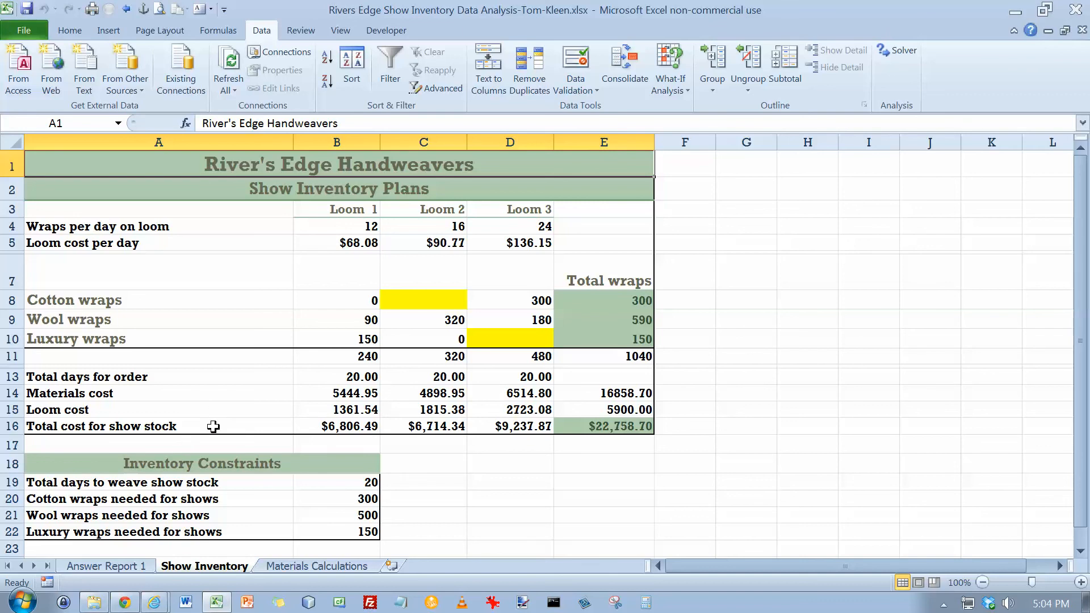
left_click(117, 566)
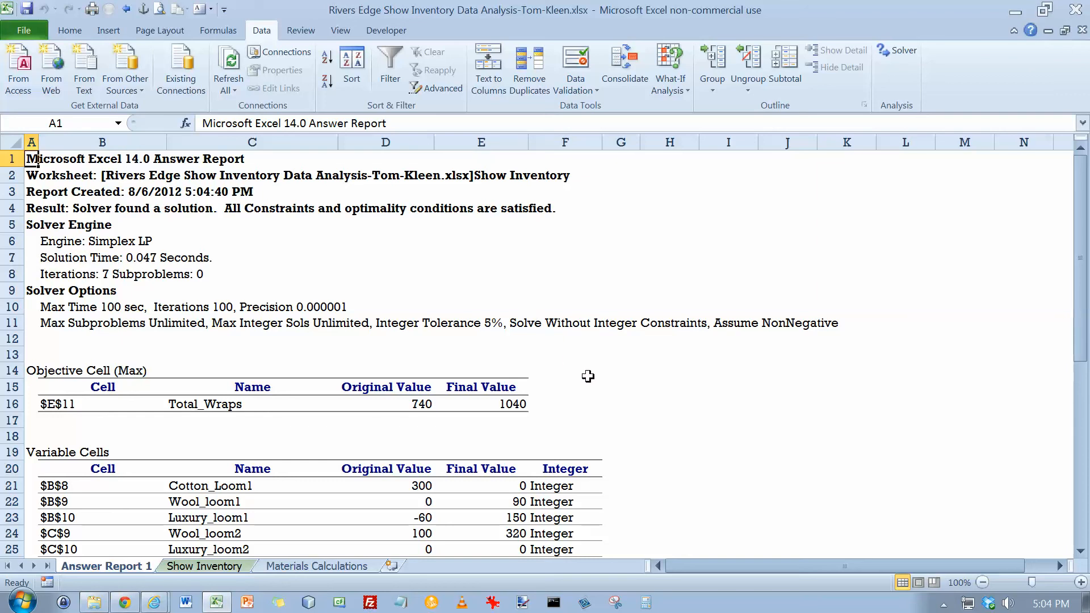
Step: Compare the original and final values of the variable cells in the answer report
scroll(607, 392, "down", 2)
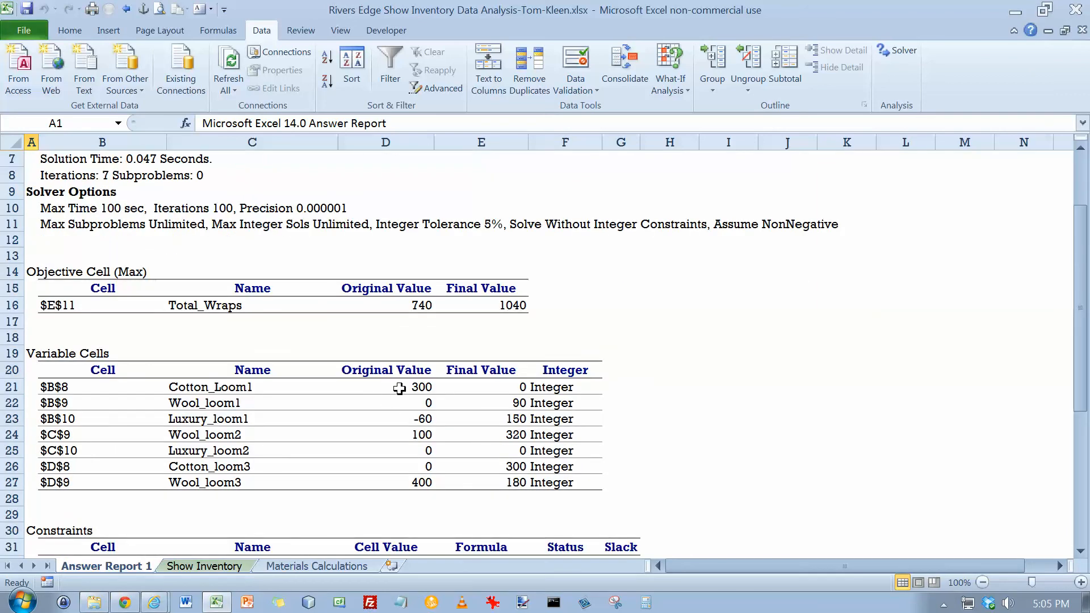
left_click_drag(399, 388, 396, 482)
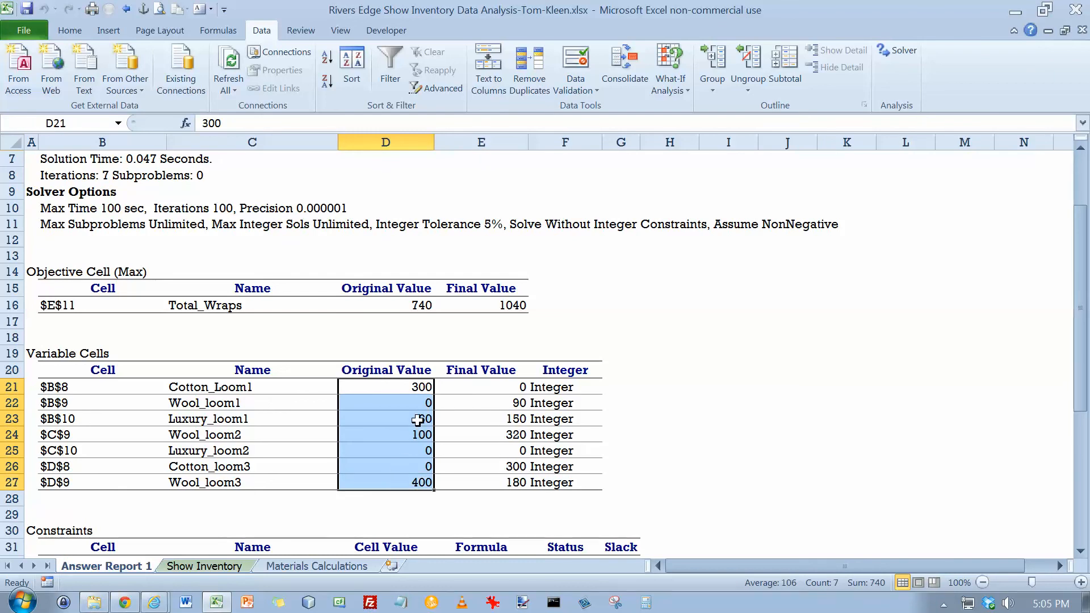
left_click_drag(494, 386, 511, 479)
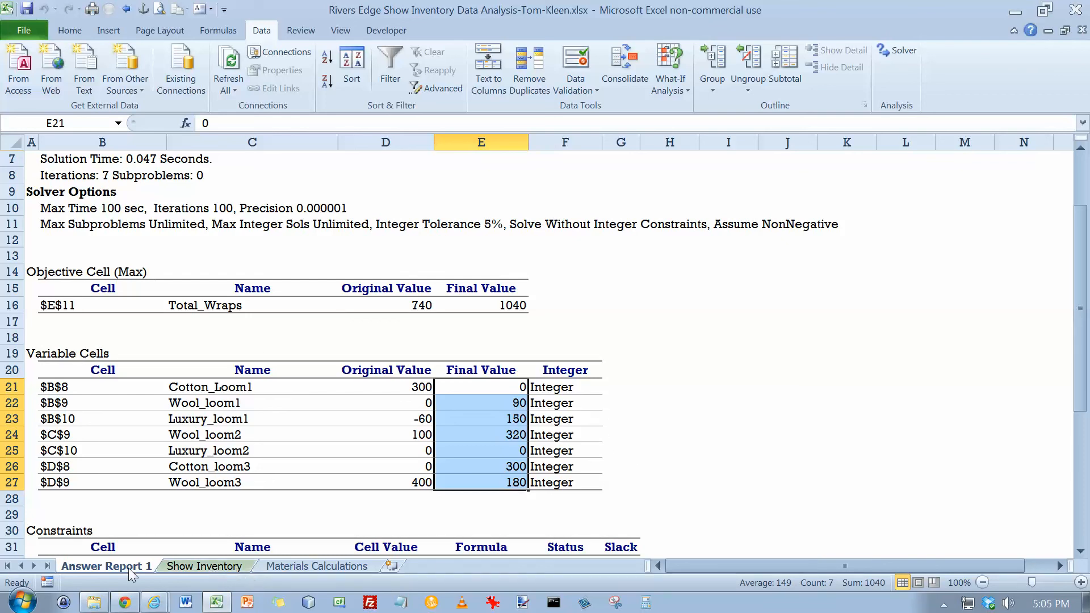
Step: Move the Answer Report 1 sheet directly after Show Inventory and rename it Show Inventory Answer Report1
left_click_drag(134, 570, 263, 571)
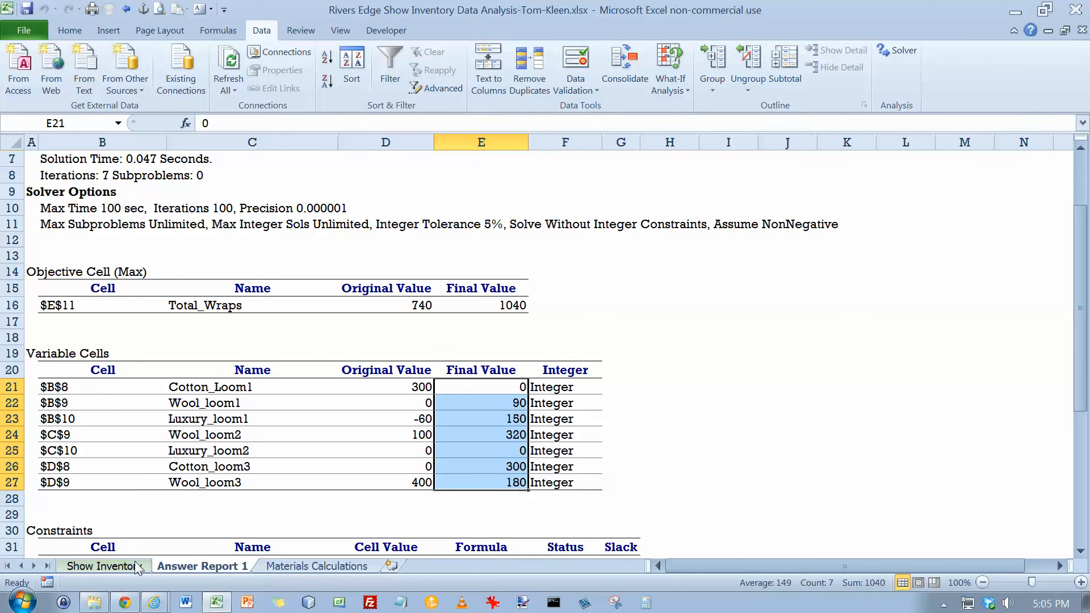
left_click(113, 566)
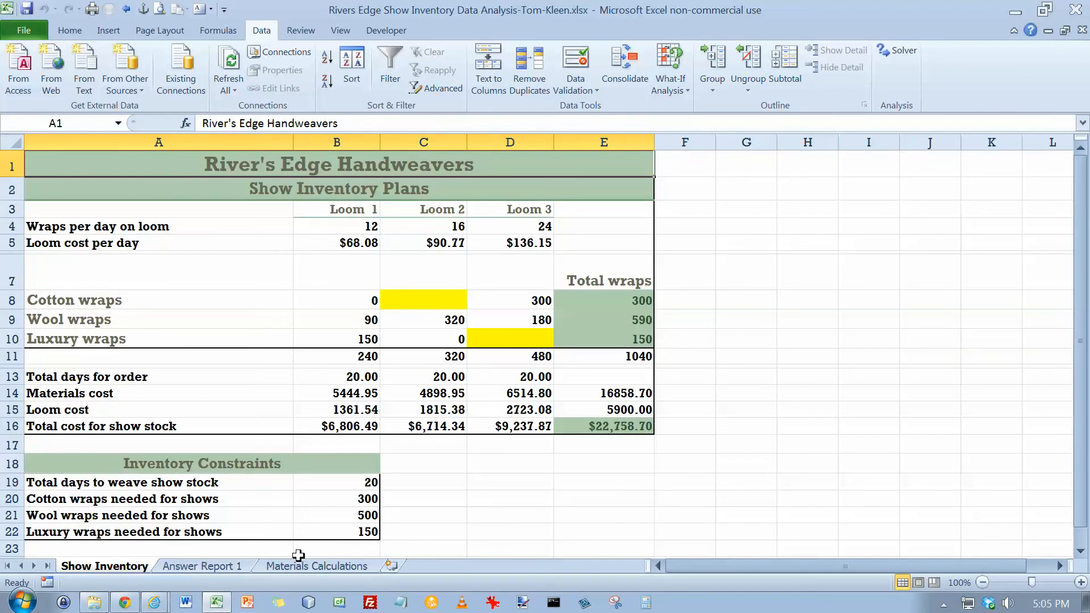
left_click(211, 567)
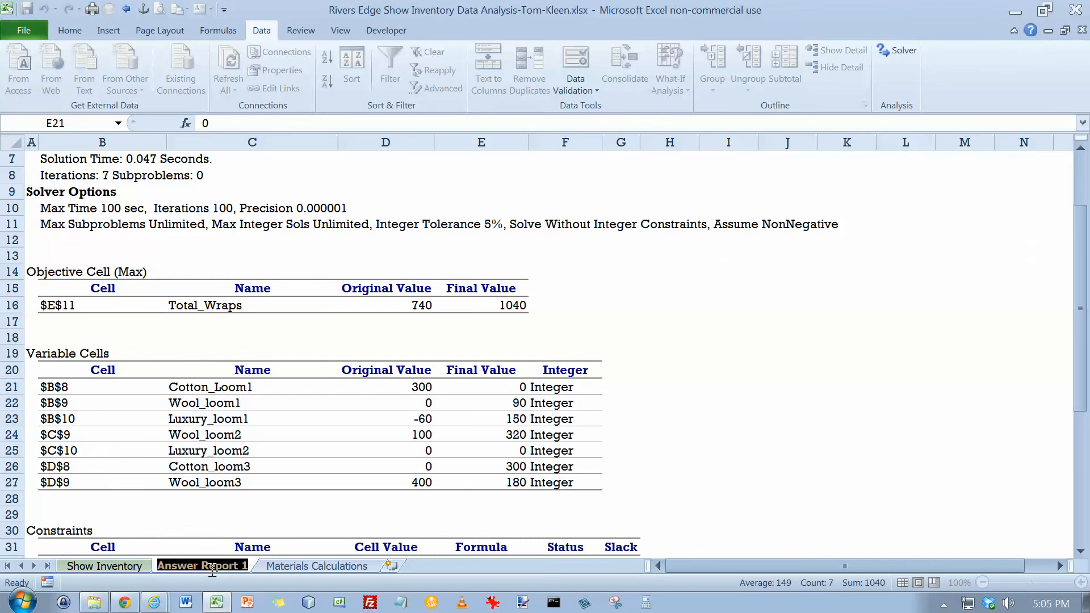
type("Show")
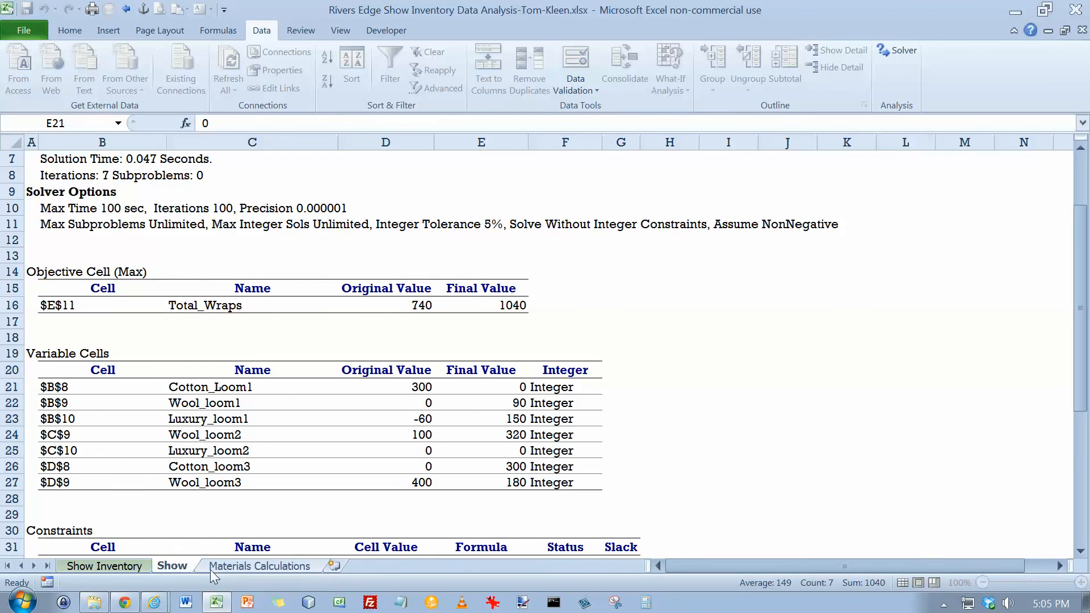
type(" Inventory A")
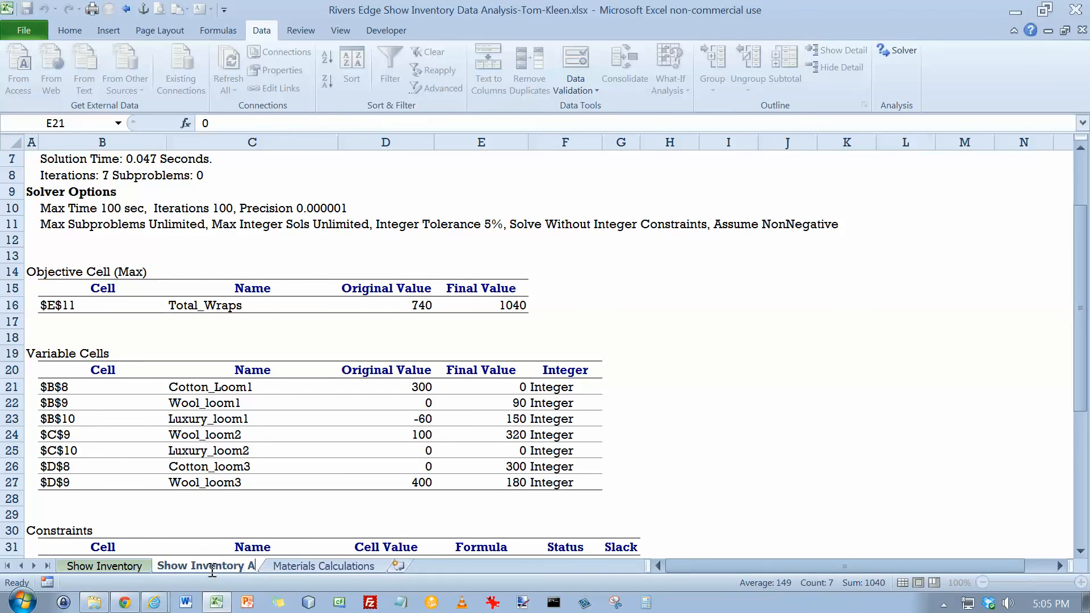
type("nswer Report")
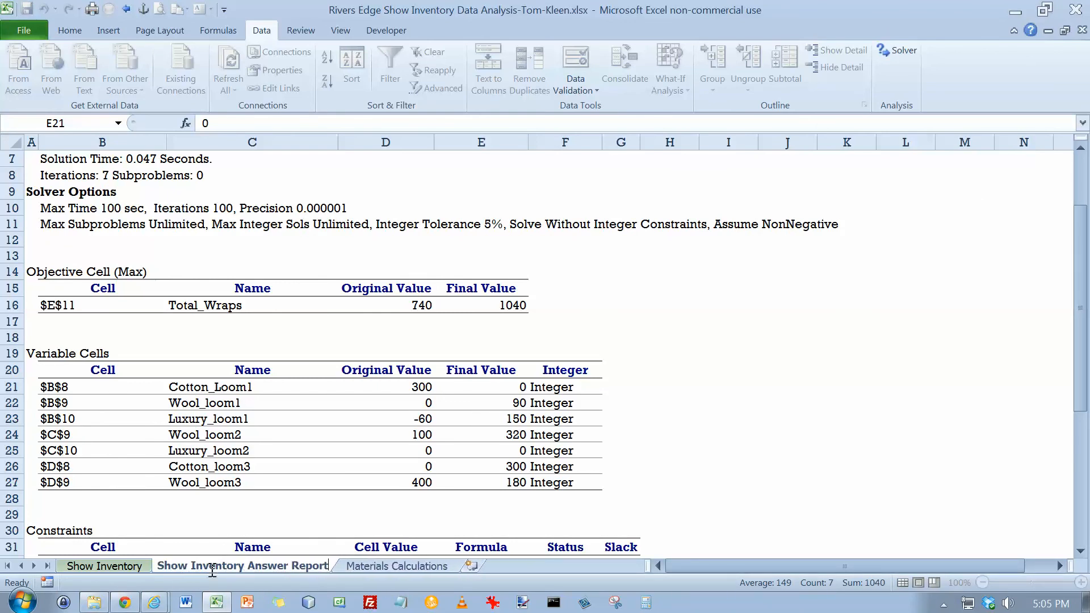
type("1")
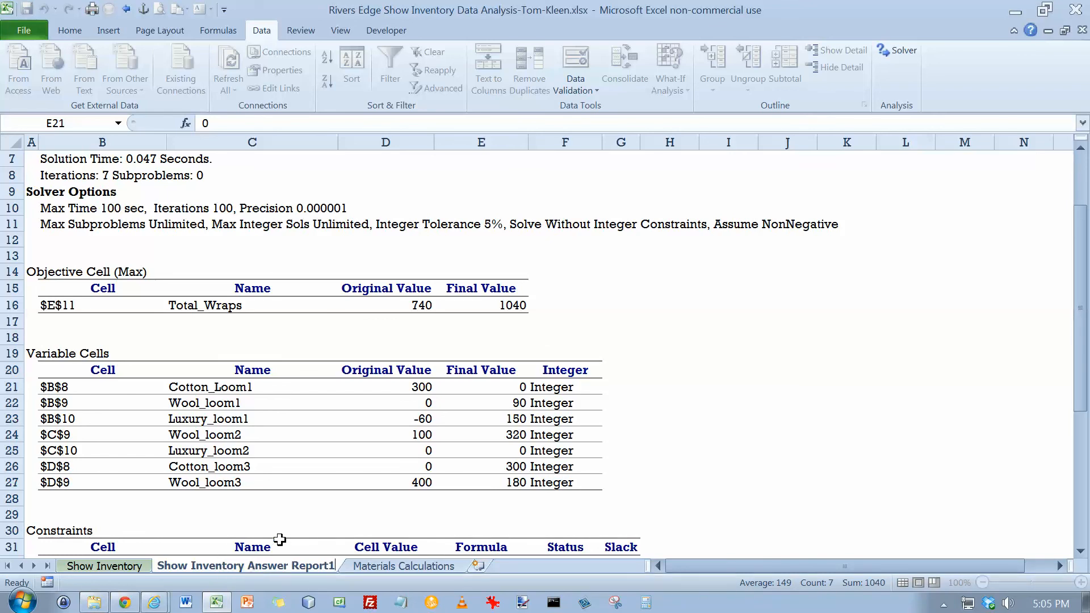
key("Return")
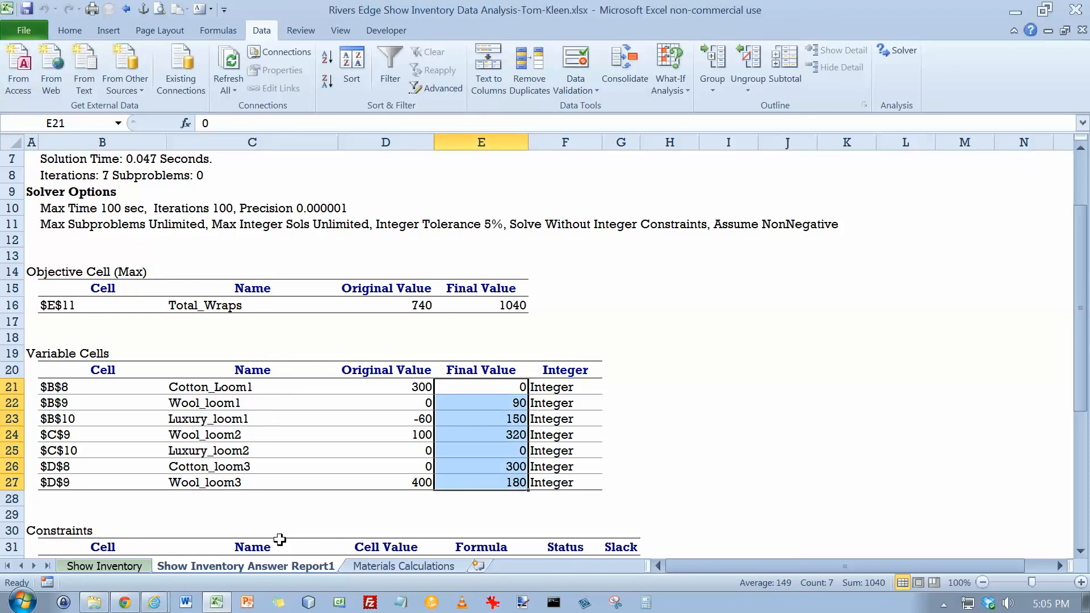
Step: Give the Show Inventory Answer Report1 sheet tab a green theme color
right_click(280, 569)
mouse_move(335, 499)
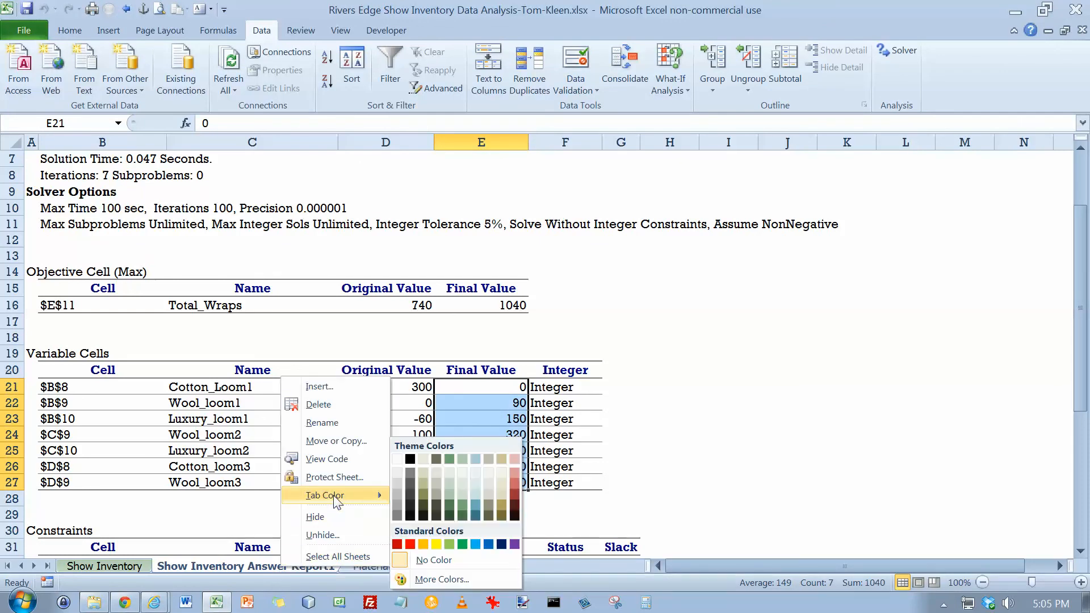
left_click(449, 458)
left_click(420, 514)
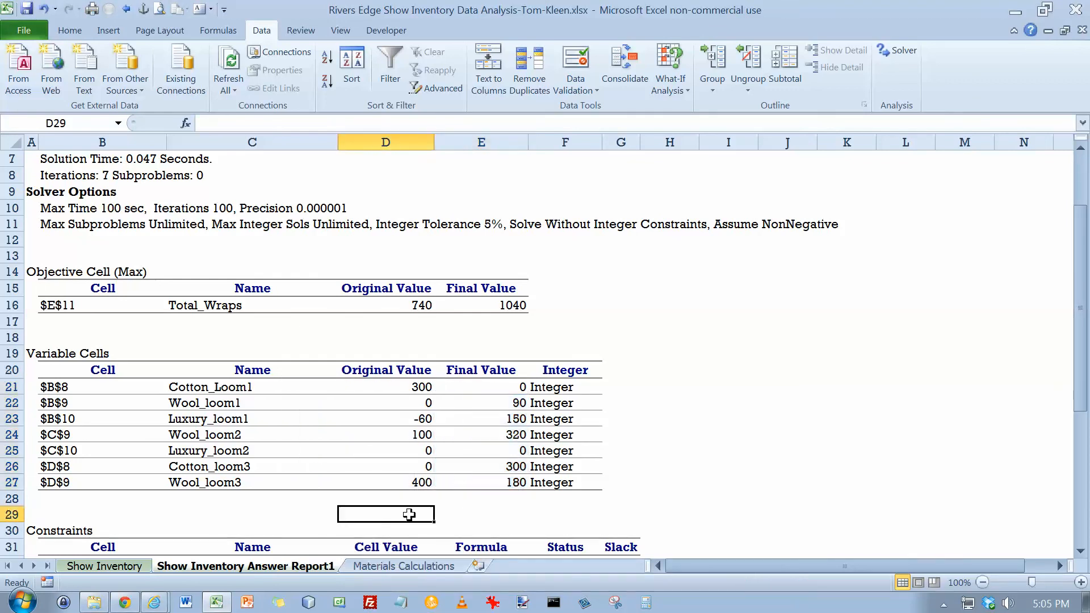
Step: Review the constraints section of the answer report, including each constraint's status and slack, and return to the report's beginning
scroll(395, 538, "down", 1)
scroll(396, 538, "down", 8)
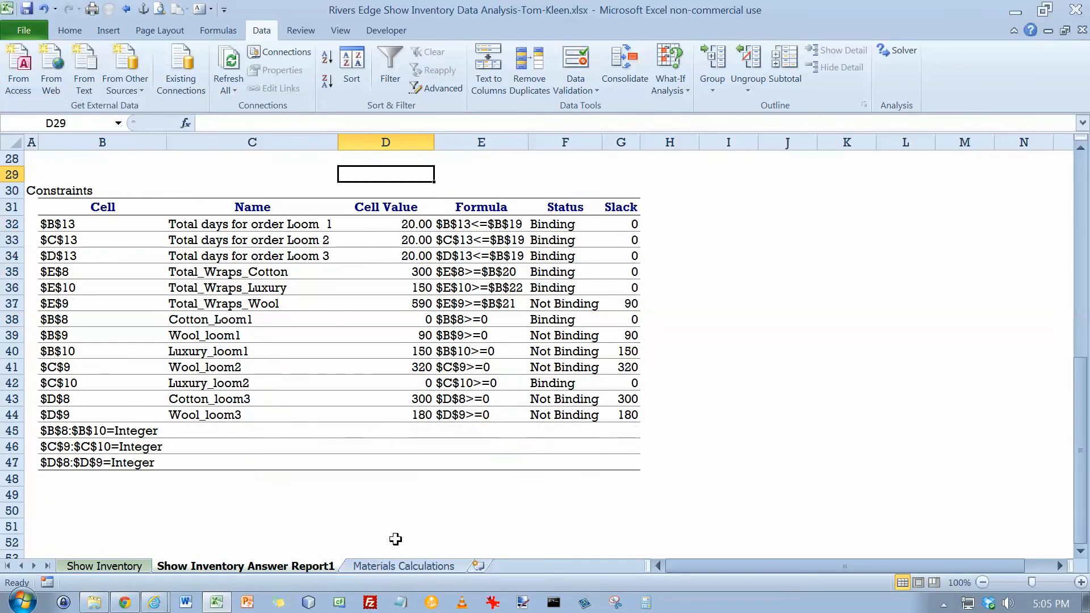
scroll(396, 541, "up", 11)
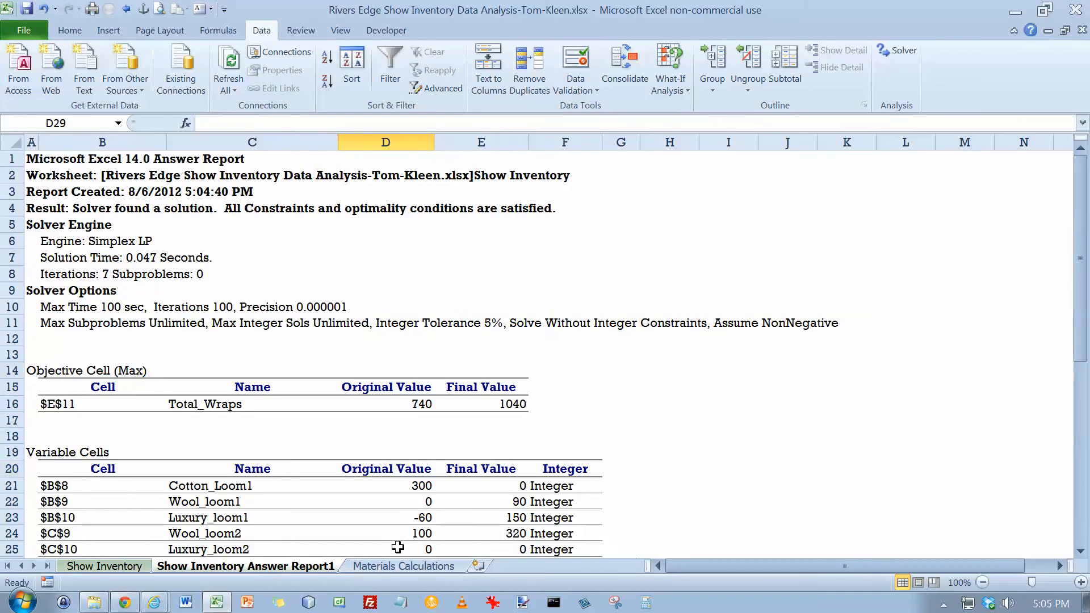